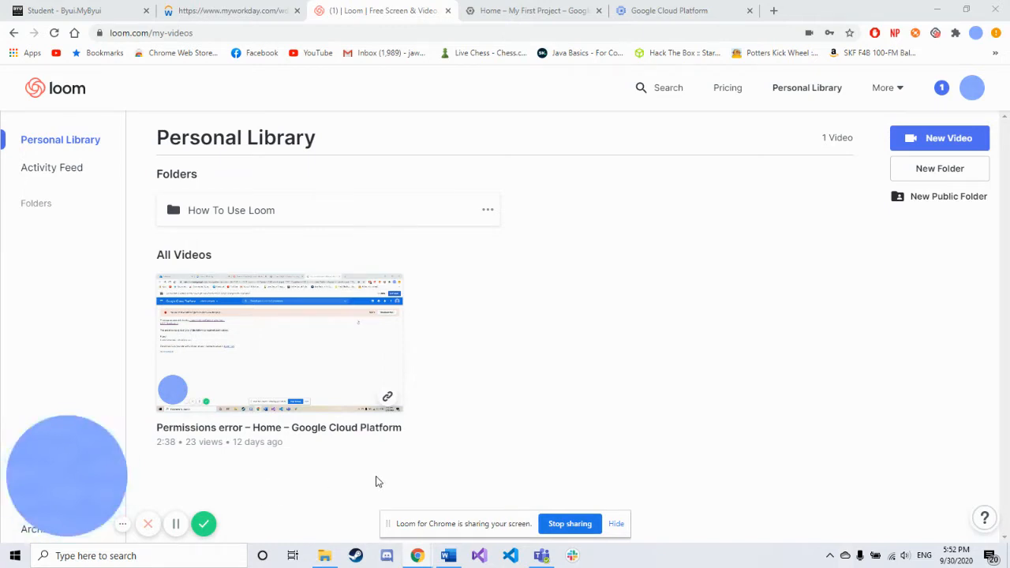
# - Open PuTTYgen and generate a 2048-bit RSA public/private key pair
pyautogui.click(189, 560)
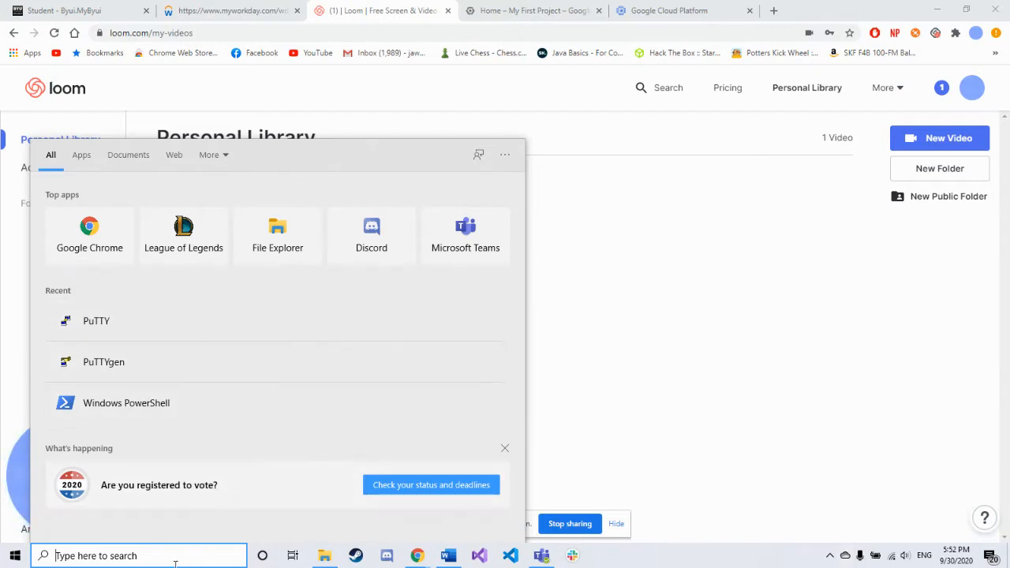
pyautogui.write('putty')
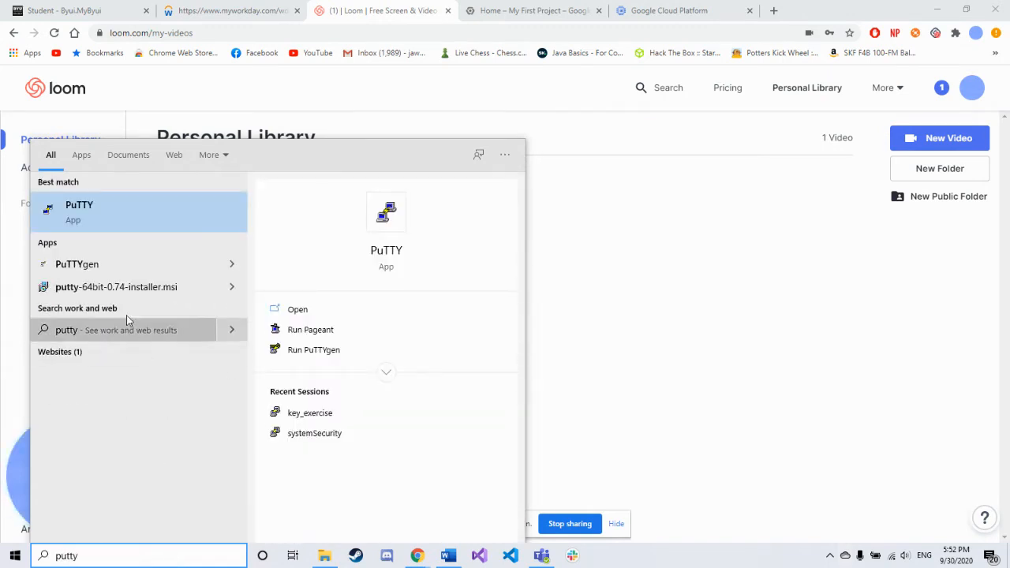
pyautogui.click(118, 271)
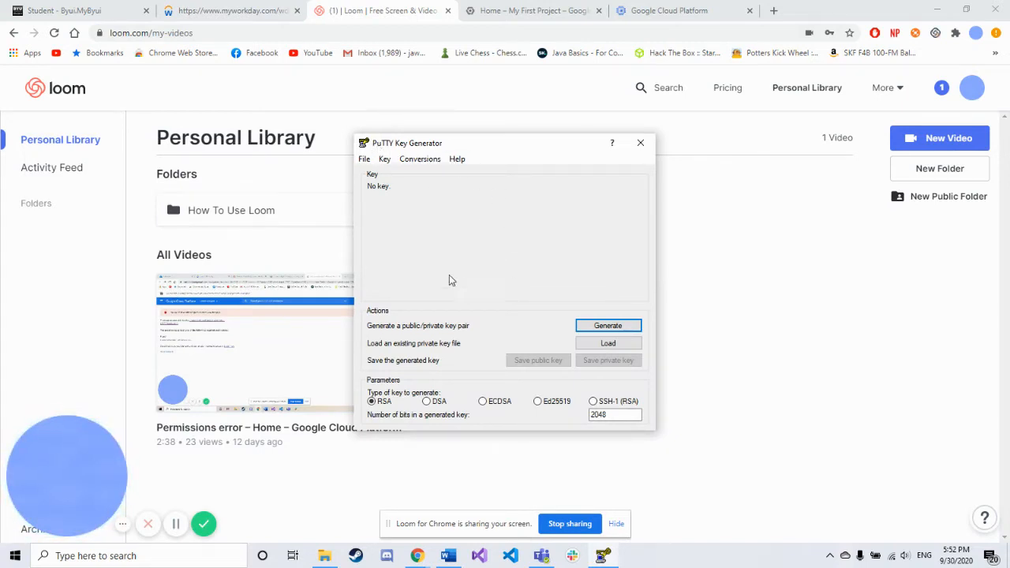
pyautogui.click(624, 330)
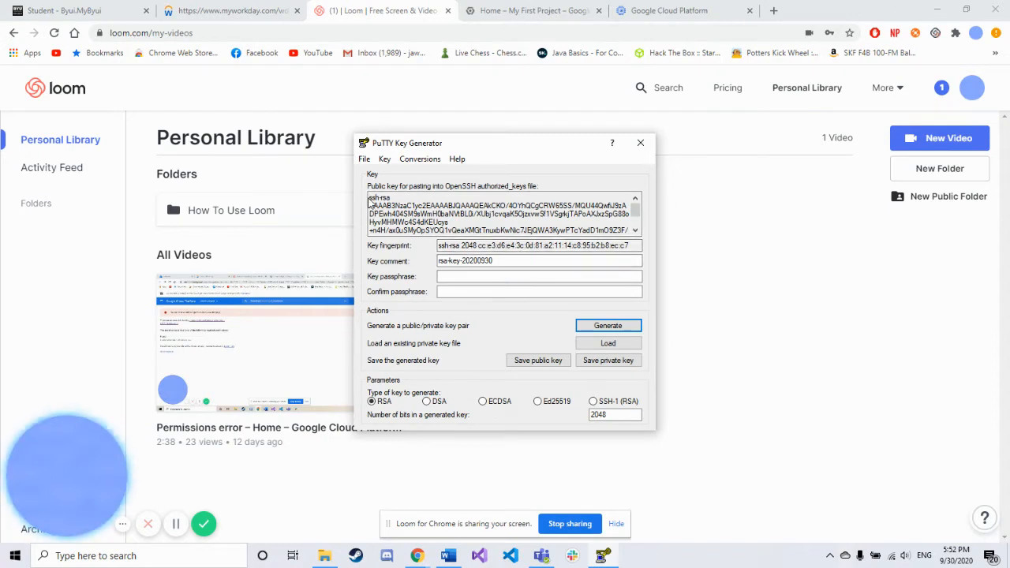
# - Replace the key comment with the key owner's full name in lowercase without spaces, and check the end of the public key text
pyautogui.moveTo(369, 201); pyautogui.dragTo(551, 245)
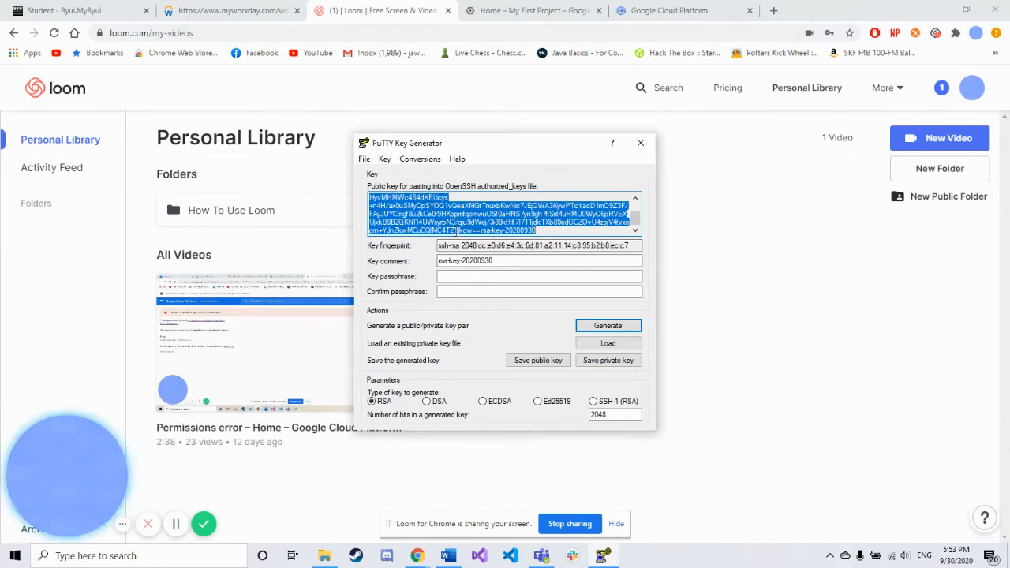
pyautogui.click(540, 231)
pyautogui.moveTo(541, 231); pyautogui.dragTo(438, 263)
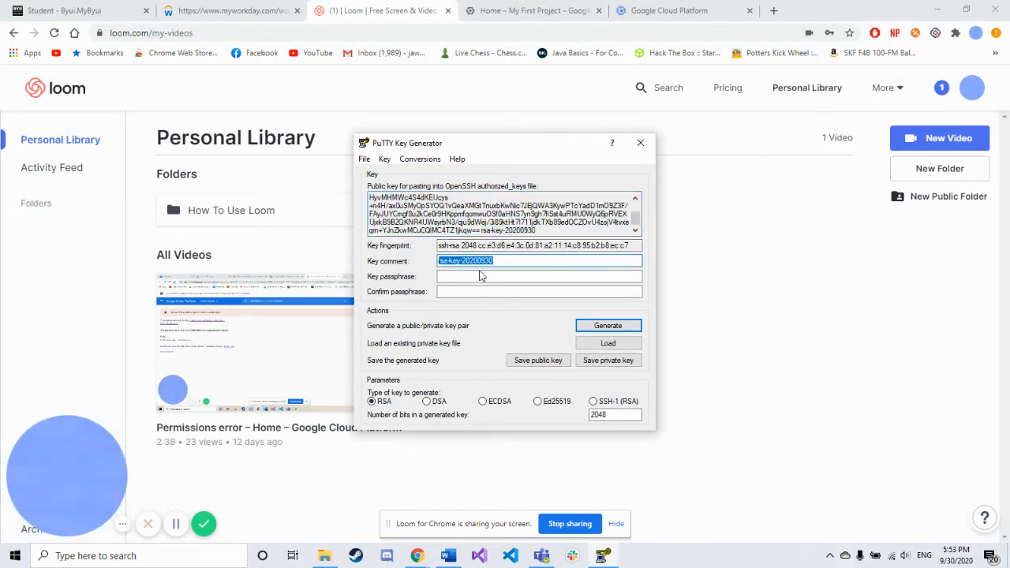
pyautogui.press('BackSpace')
pyautogui.write('josh')
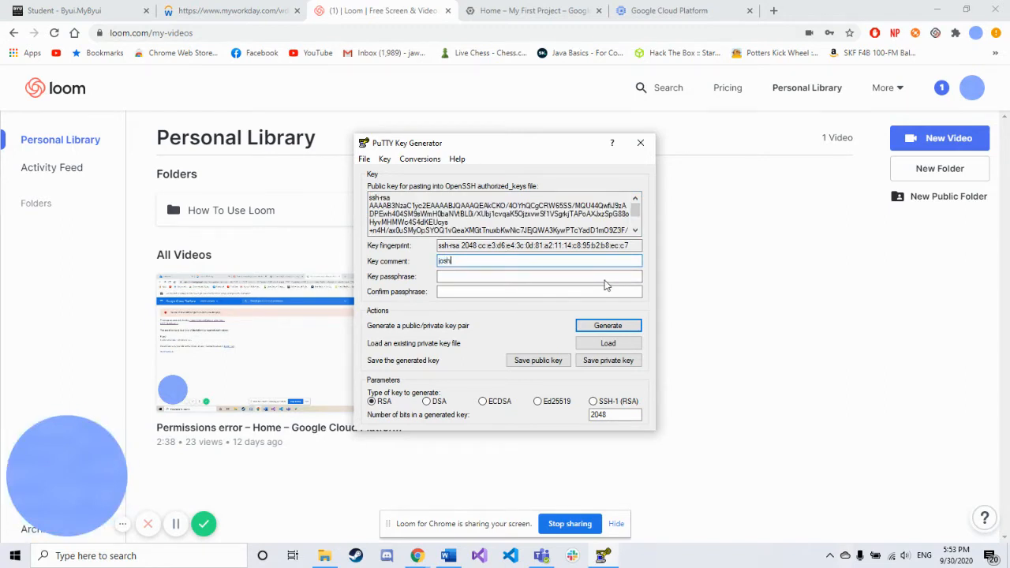
pyautogui.write('uaratelle')
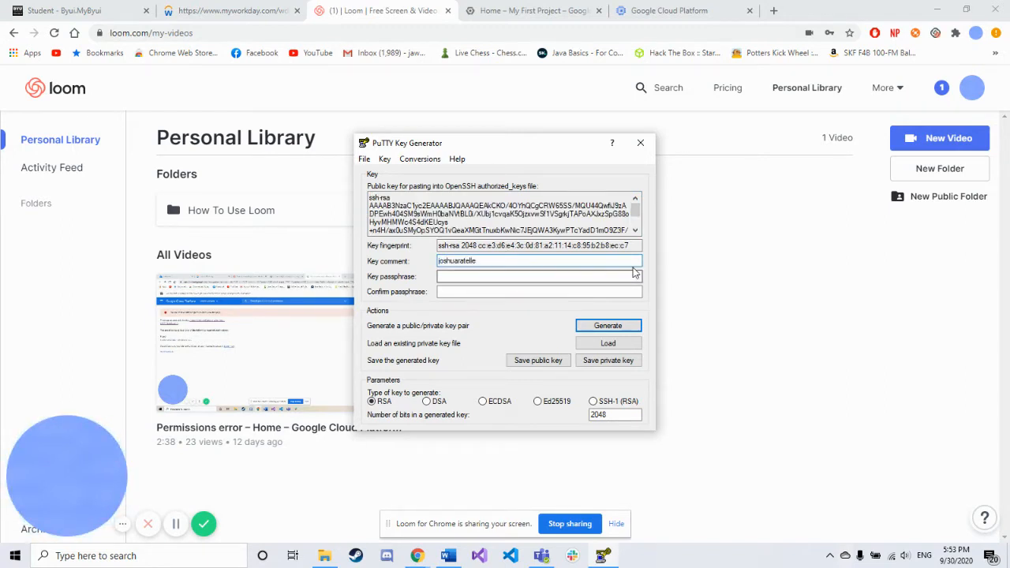
pyautogui.scroll(-2, 629, 225)
pyautogui.click(542, 235)
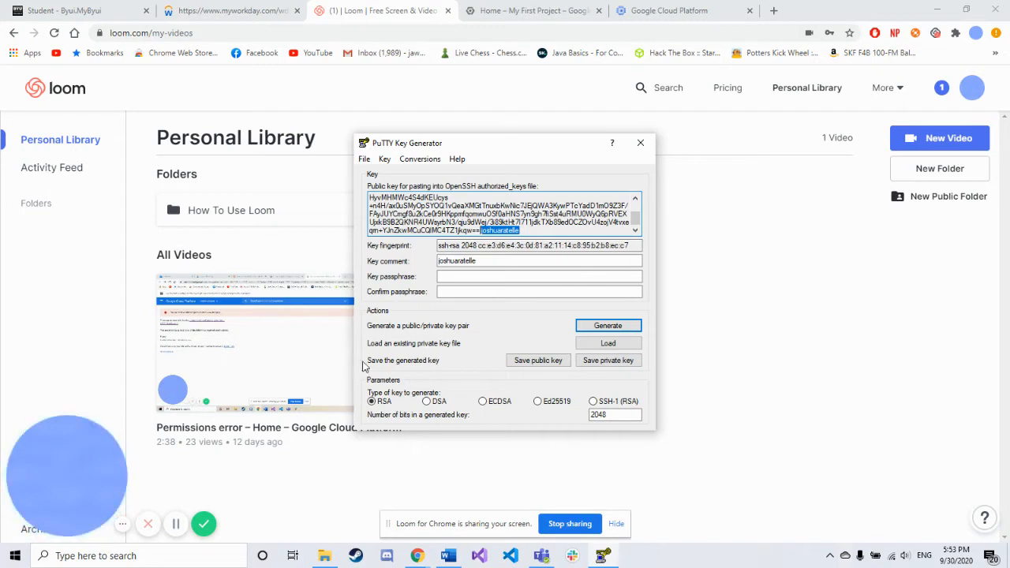
# - Save the public key as public_key in the KEY_EXERCISE folder on the Desktop
pyautogui.click(540, 361)
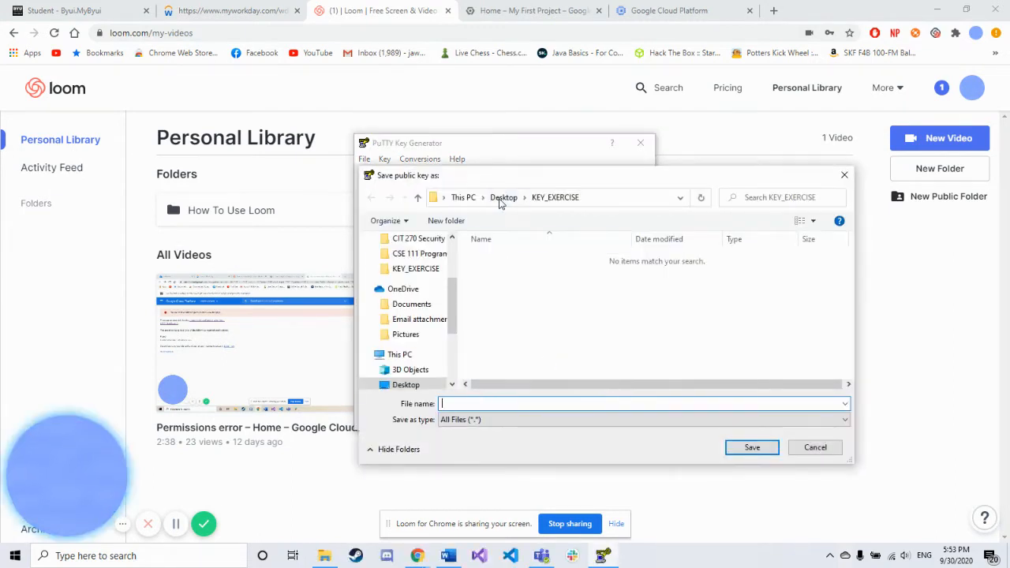
pyautogui.click(502, 198)
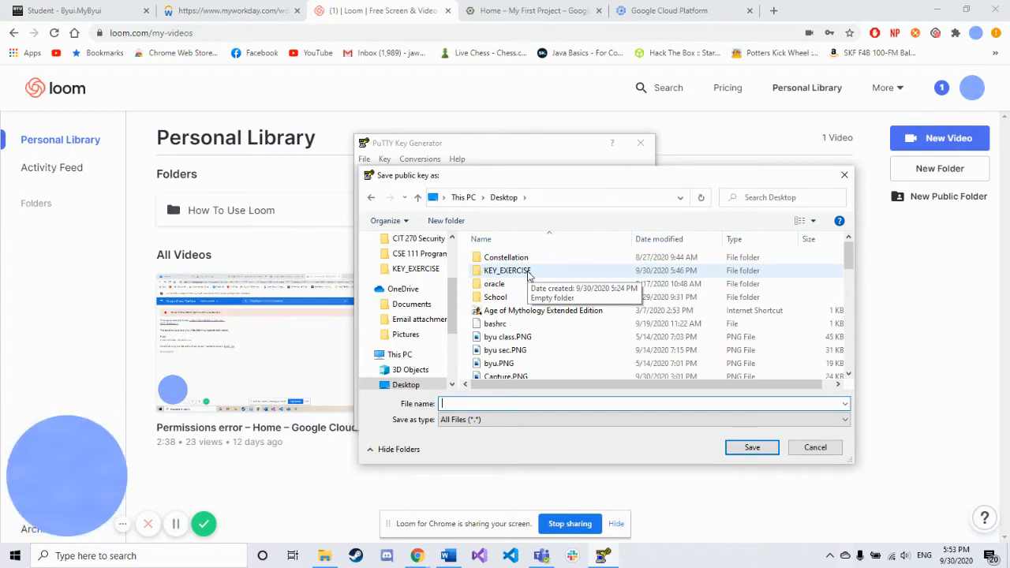
pyautogui.click(527, 272)
pyautogui.doubleClick(528, 272)
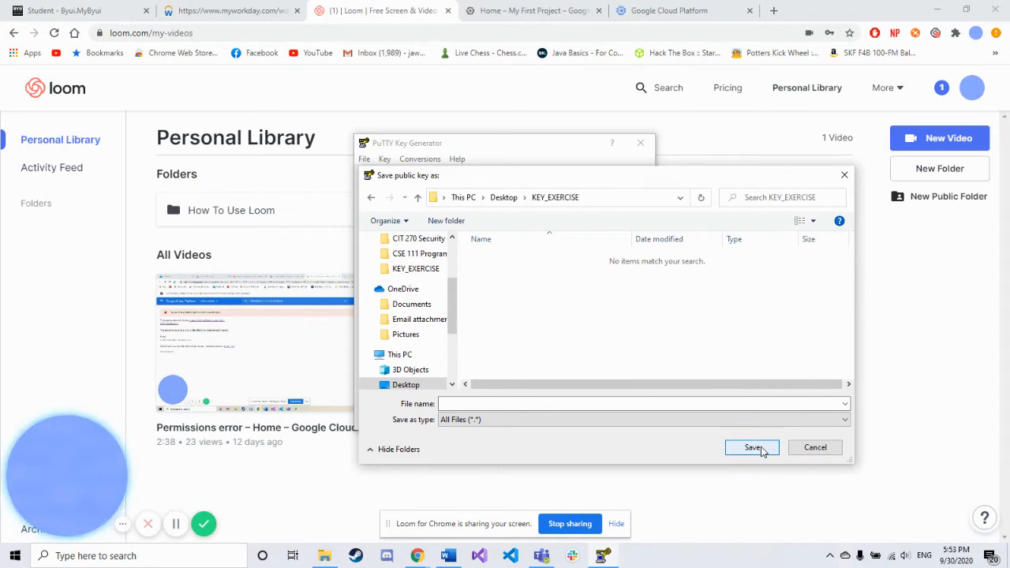
pyautogui.click(565, 400)
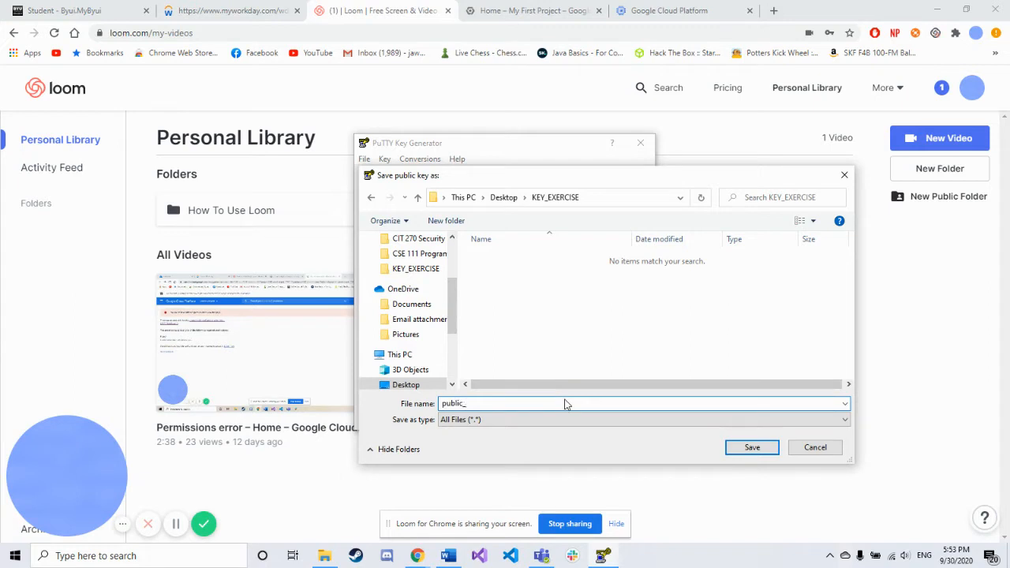
pyautogui.click(732, 448)
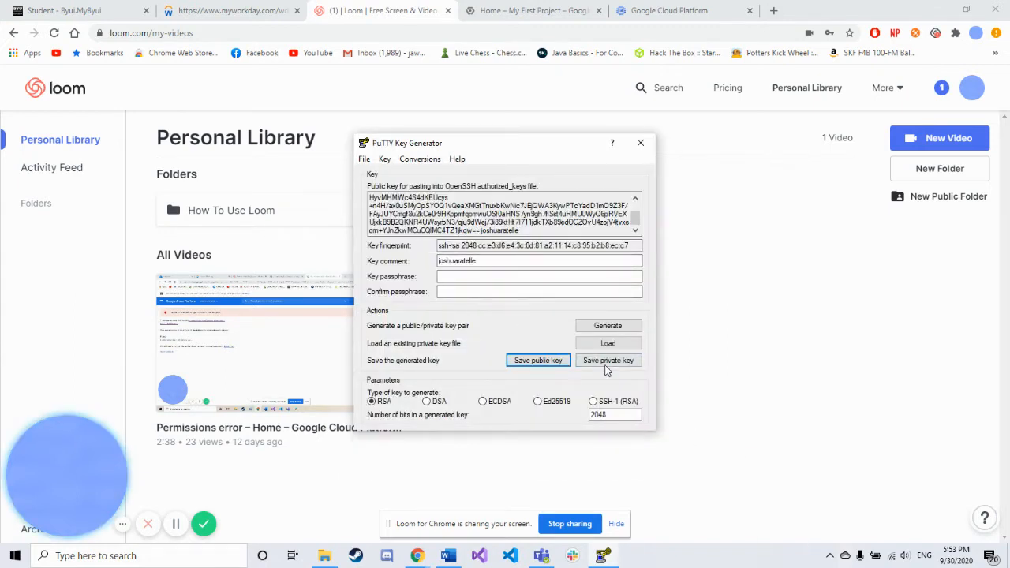
# - Save the private key without a passphrase as private_key in the KEY_EXERCISE folder and close the key generator
pyautogui.click(607, 365)
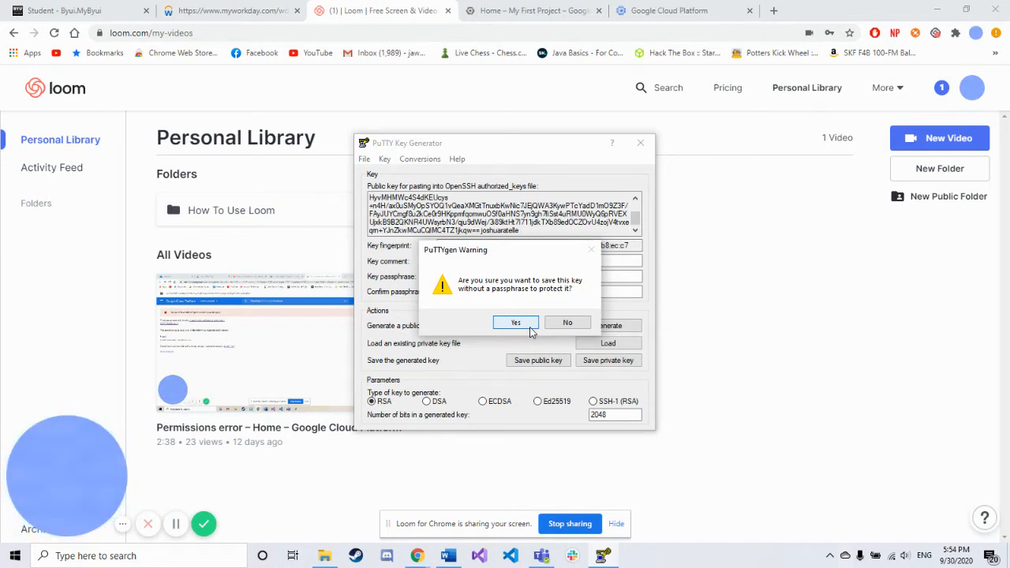
pyautogui.click(529, 327)
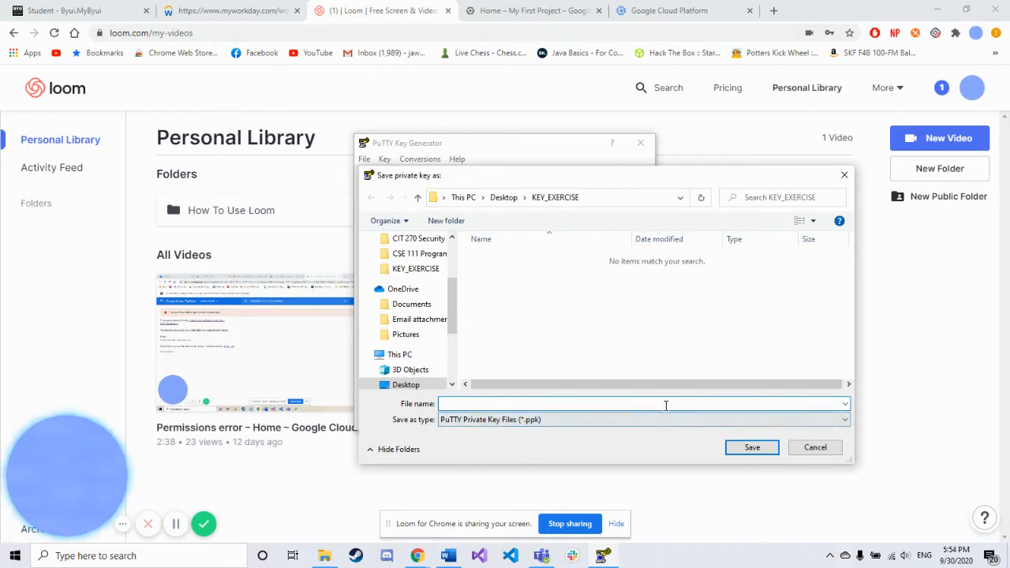
pyautogui.write('pri')
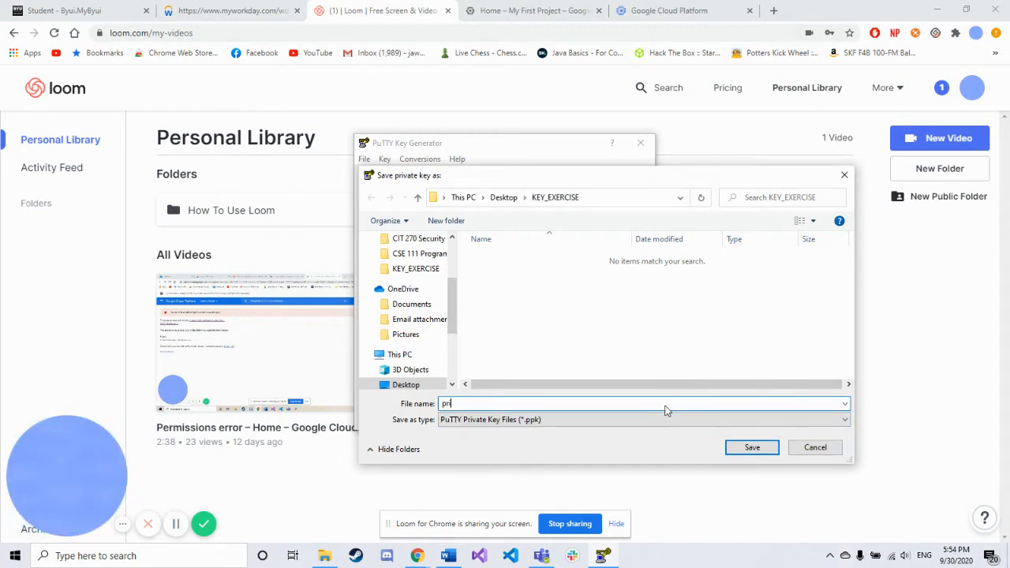
pyautogui.write('vate_key')
pyautogui.click(734, 449)
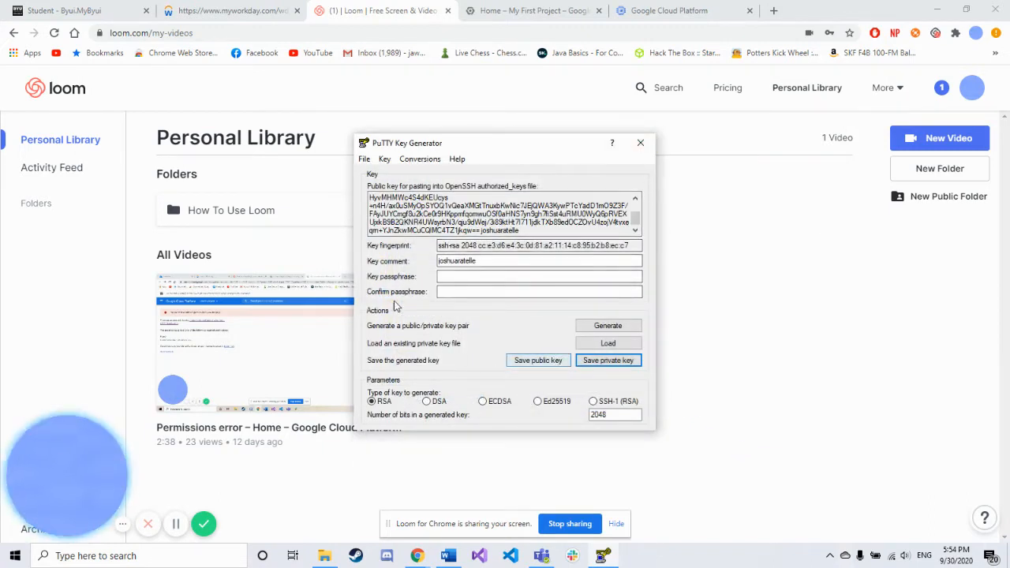
pyautogui.click(640, 143)
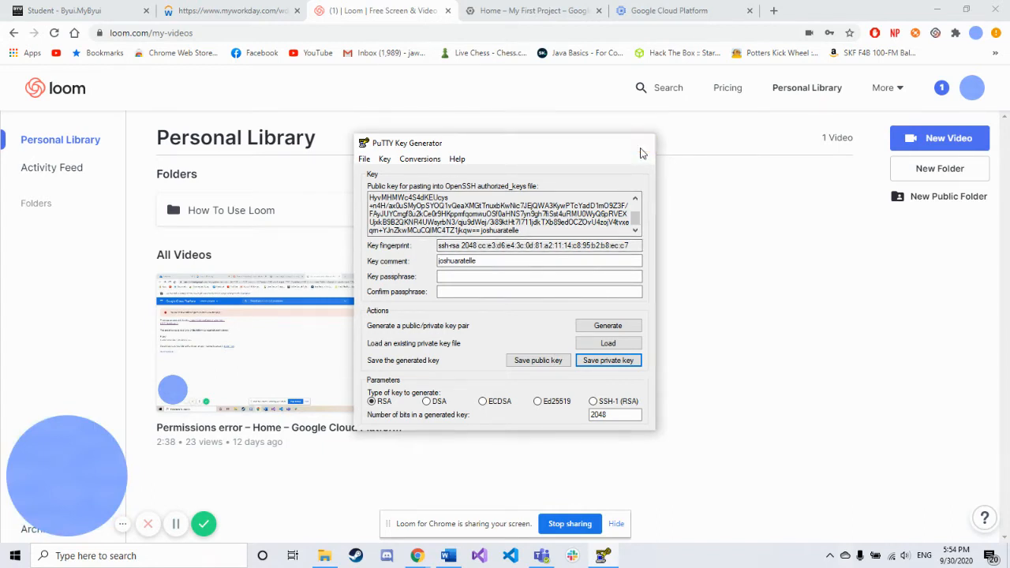
# - Switch to File Explorer and open the KEY_EXERCISE folder on the Desktop to see the saved key files
pyautogui.click(324, 555)
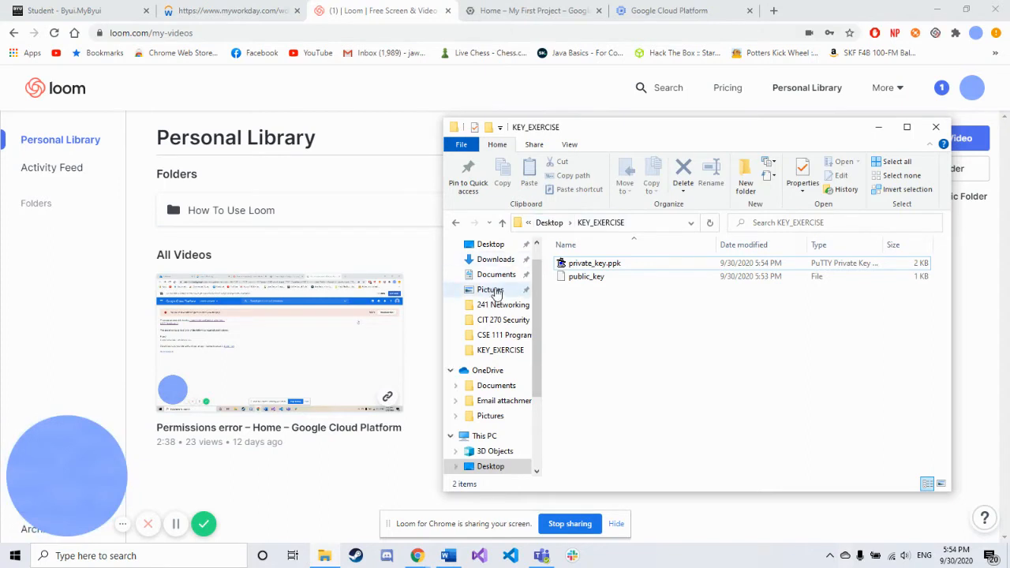
pyautogui.click(494, 246)
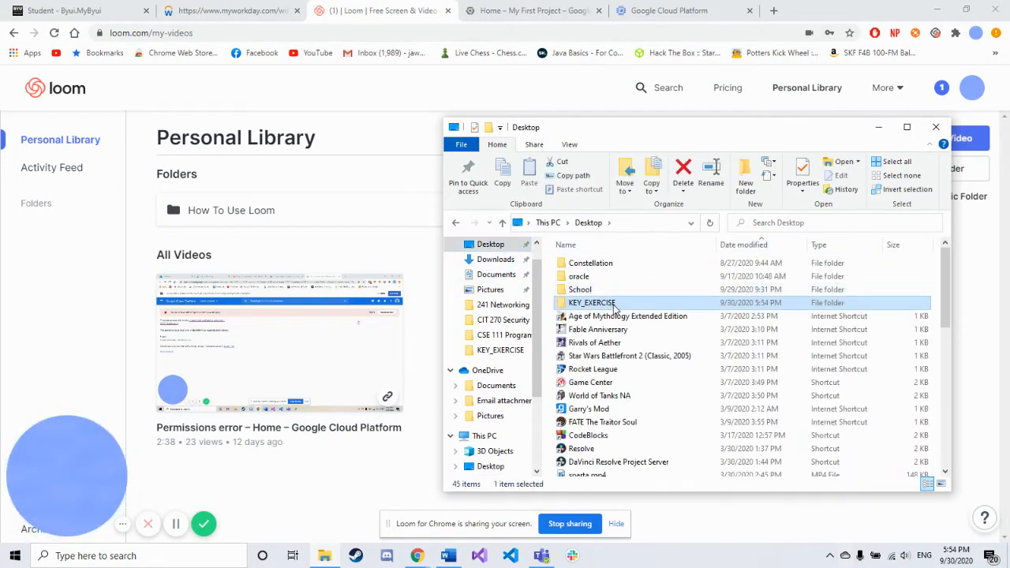
pyautogui.doubleClick(615, 306)
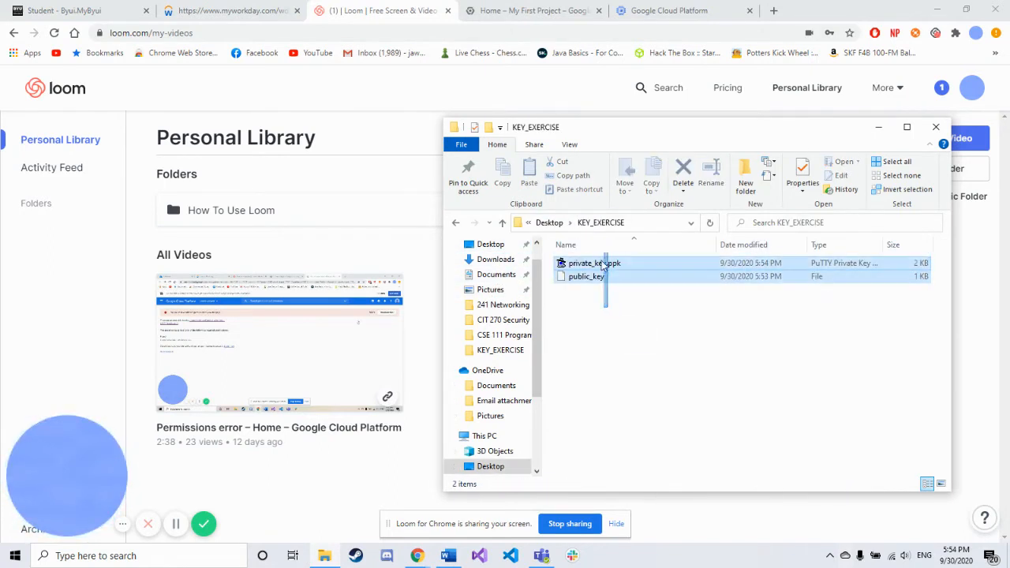
# - Open the public_key file in Notepad, examine its header and comment lines, and close it
pyautogui.doubleClick(616, 279)
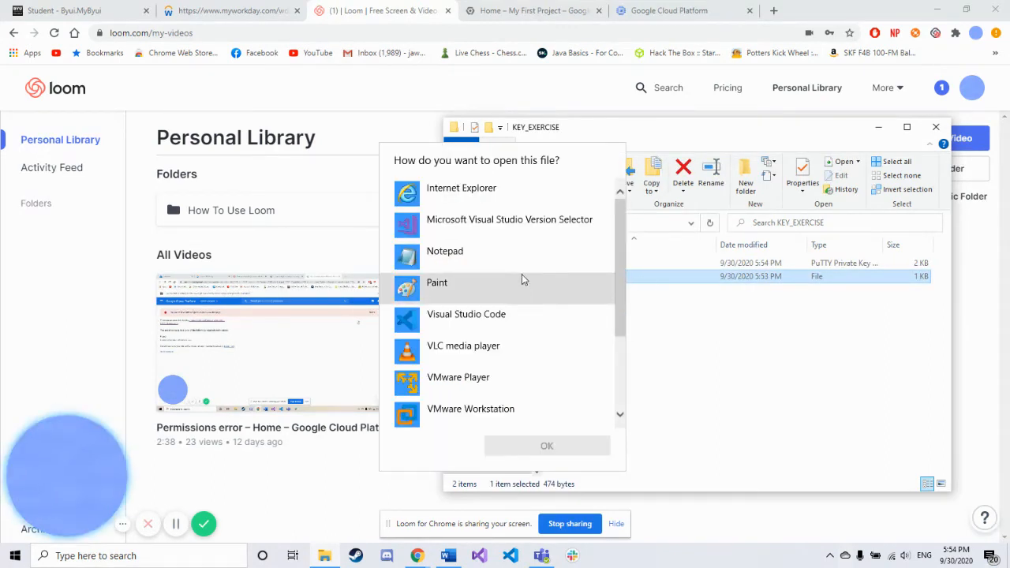
pyautogui.click(513, 253)
pyautogui.click(573, 442)
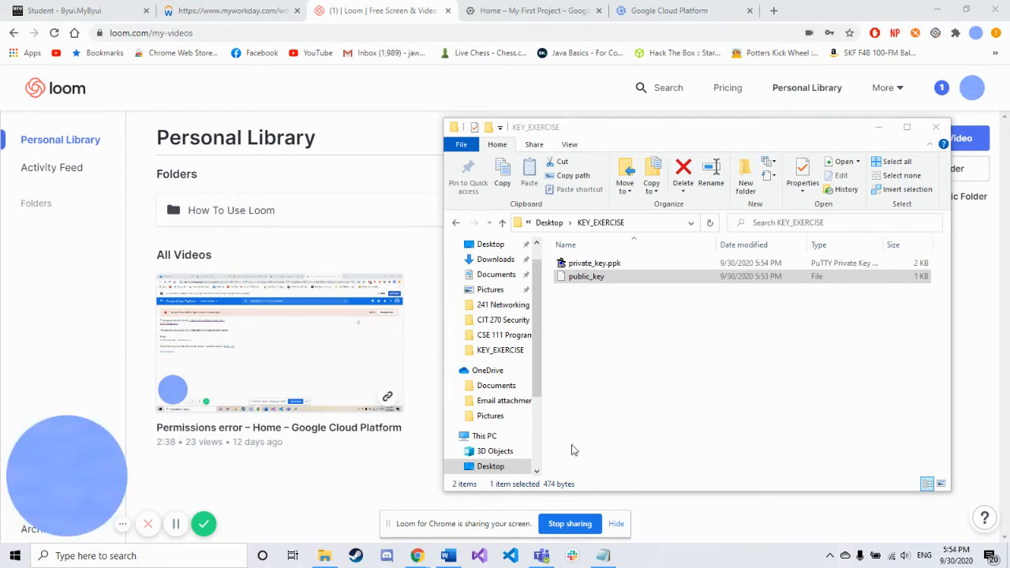
pyautogui.click(605, 557)
pyautogui.moveTo(407, 120); pyautogui.dragTo(822, 144)
pyautogui.moveTo(719, 261); pyautogui.dragTo(683, 168)
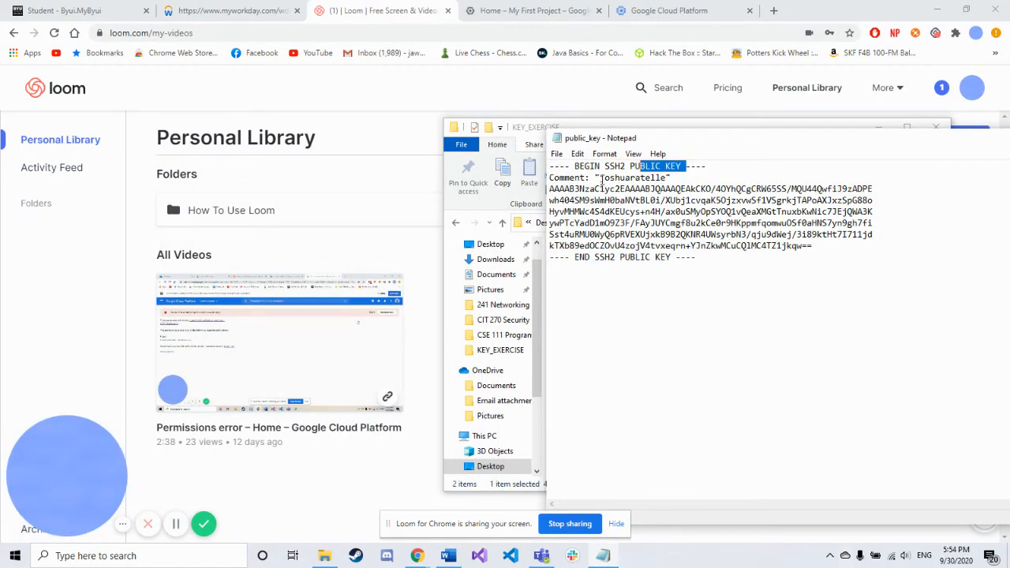
pyautogui.moveTo(550, 178); pyautogui.dragTo(658, 179)
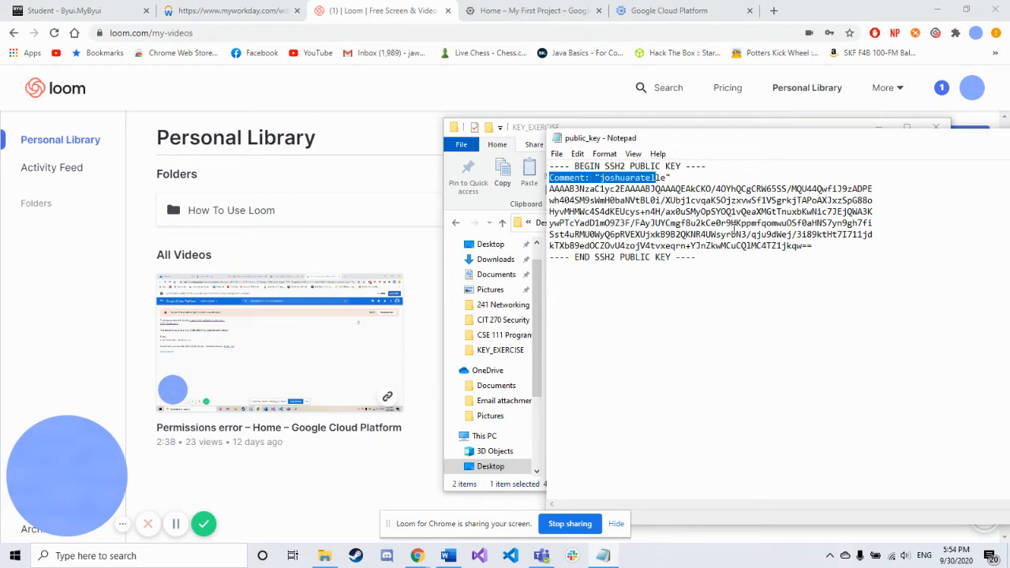
pyautogui.moveTo(721, 139); pyautogui.dragTo(444, 119)
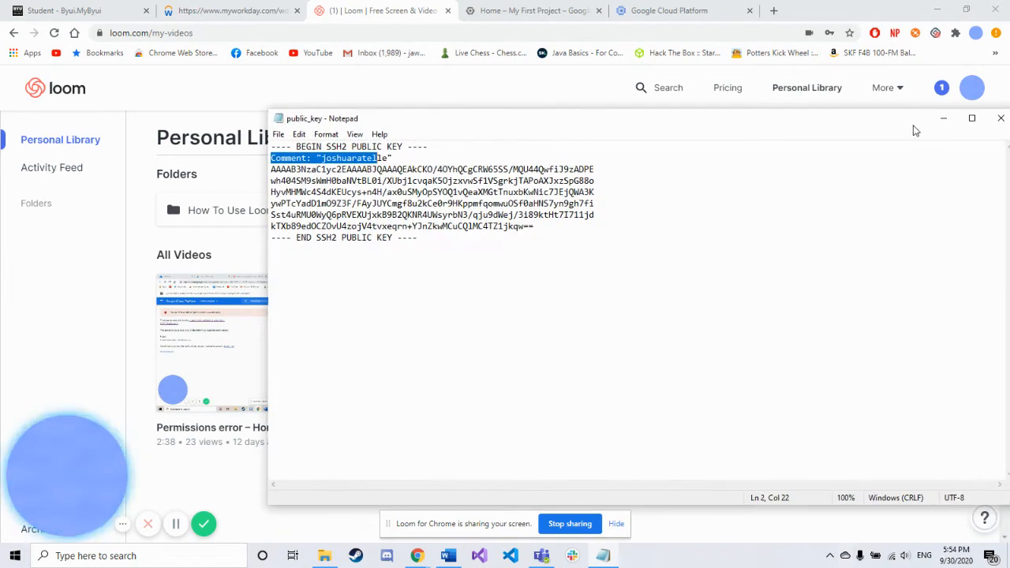
pyautogui.click(1000, 118)
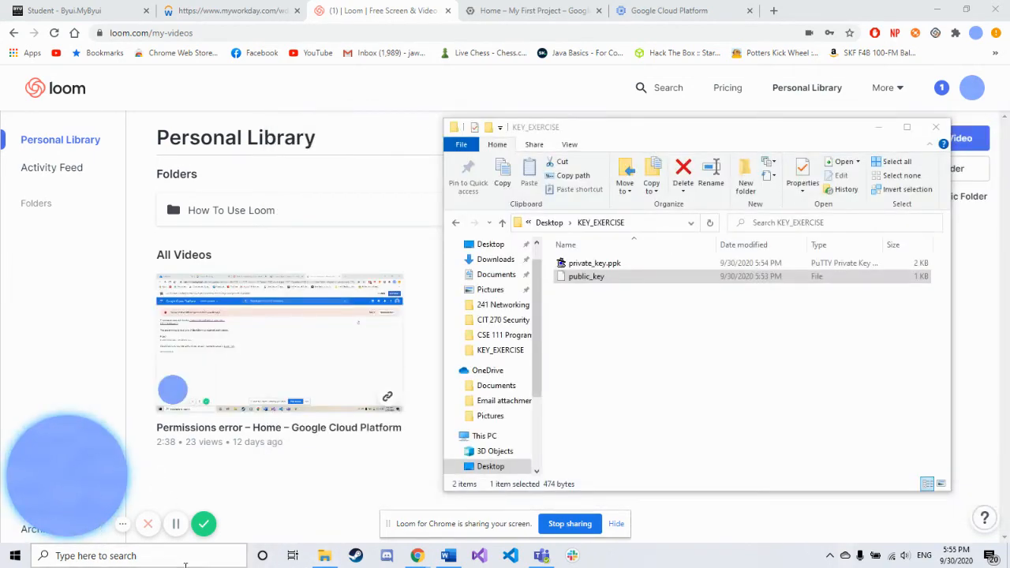
# - Reopen PuTTYgen beside the File Explorer window and load private_key.ppk from the KEY_EXERCISE folder
pyautogui.click(185, 564)
pyautogui.write('put')
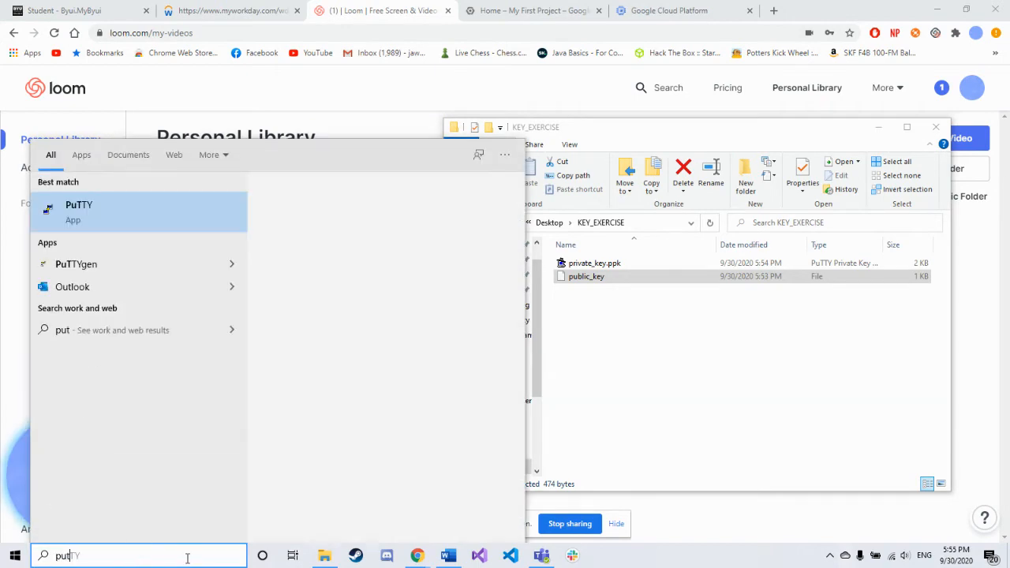
pyautogui.write('ty')
pyautogui.click(139, 260)
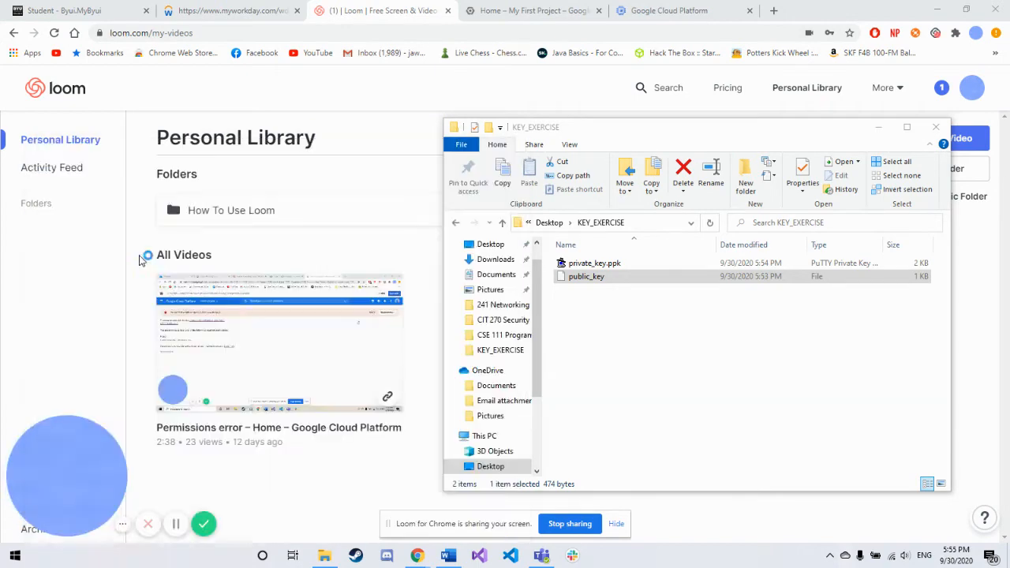
pyautogui.moveTo(479, 147); pyautogui.dragTo(244, 132)
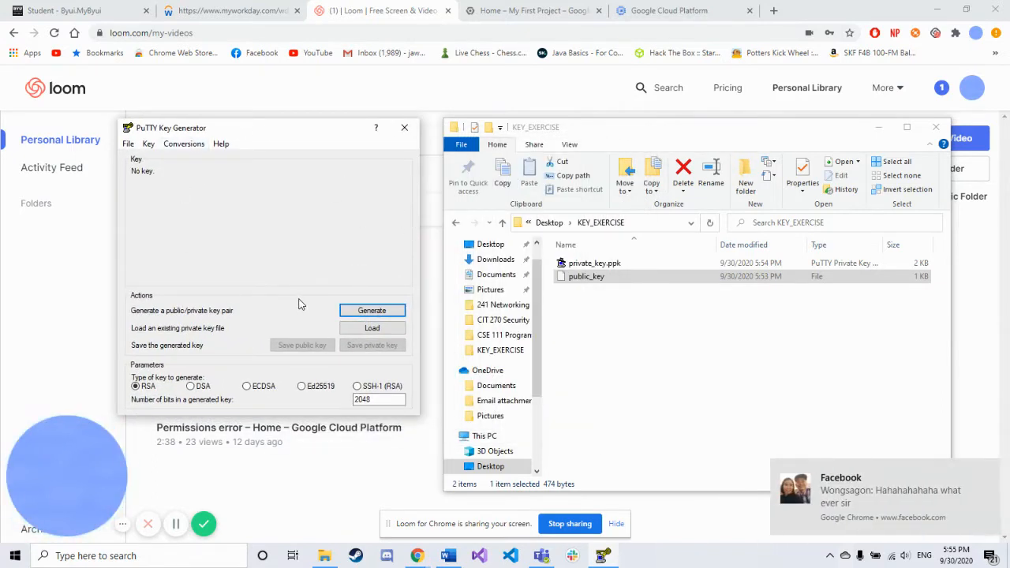
pyautogui.click(373, 329)
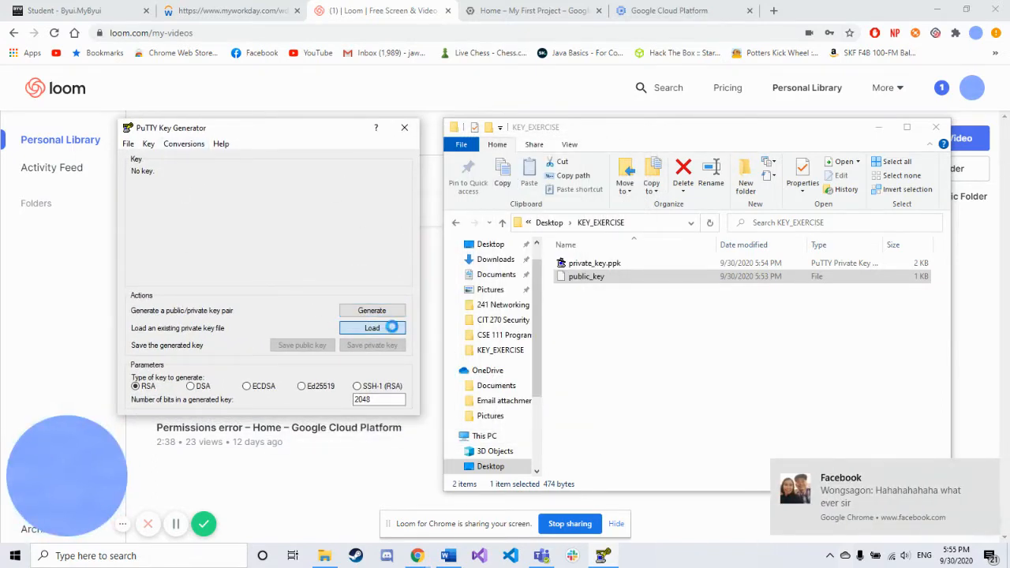
pyautogui.click(261, 246)
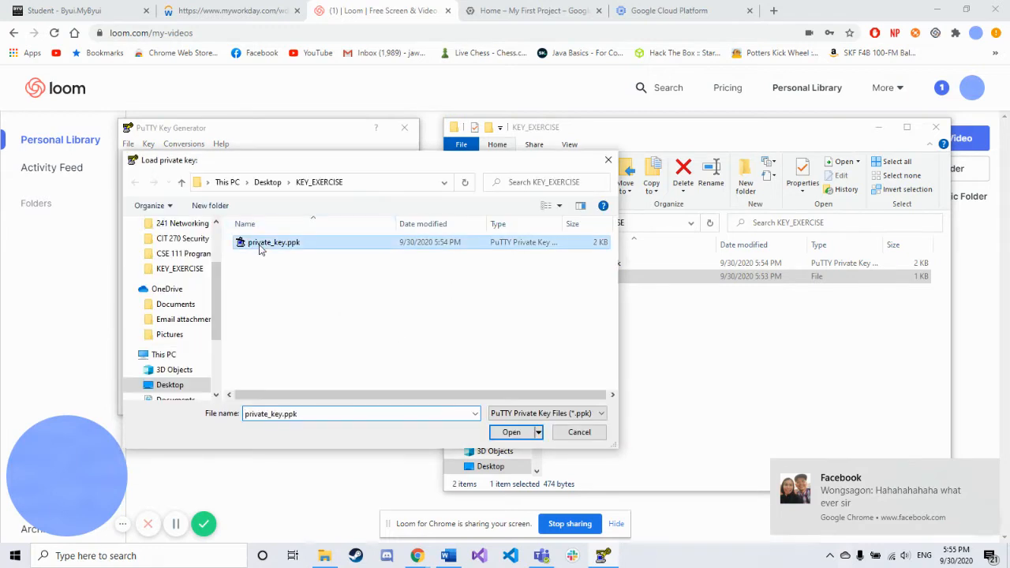
pyautogui.click(513, 432)
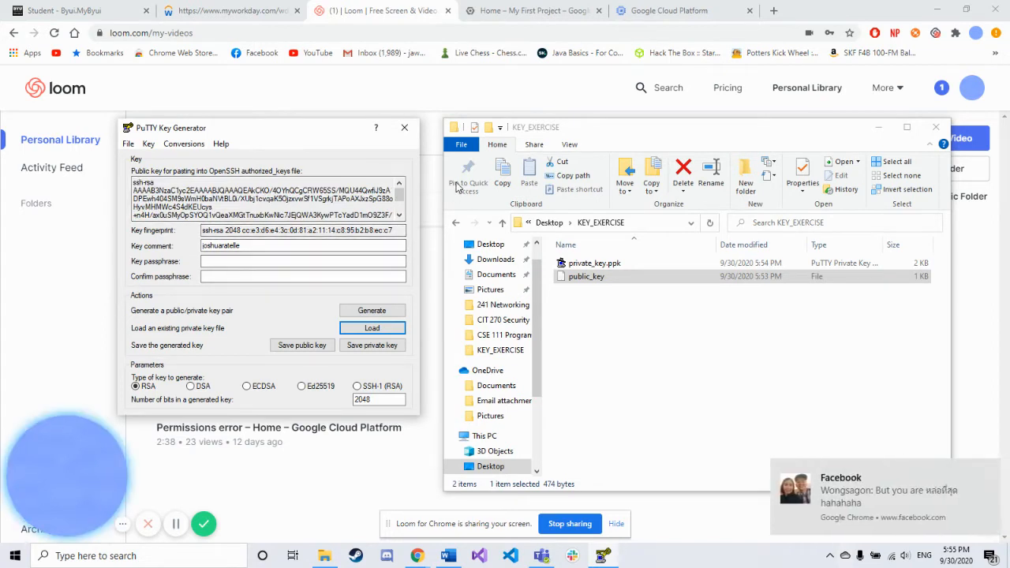
# - Switch to Chrome, close the old Google Cloud pages, and load console.cloud.google.com in a new tab
pyautogui.click(645, 9)
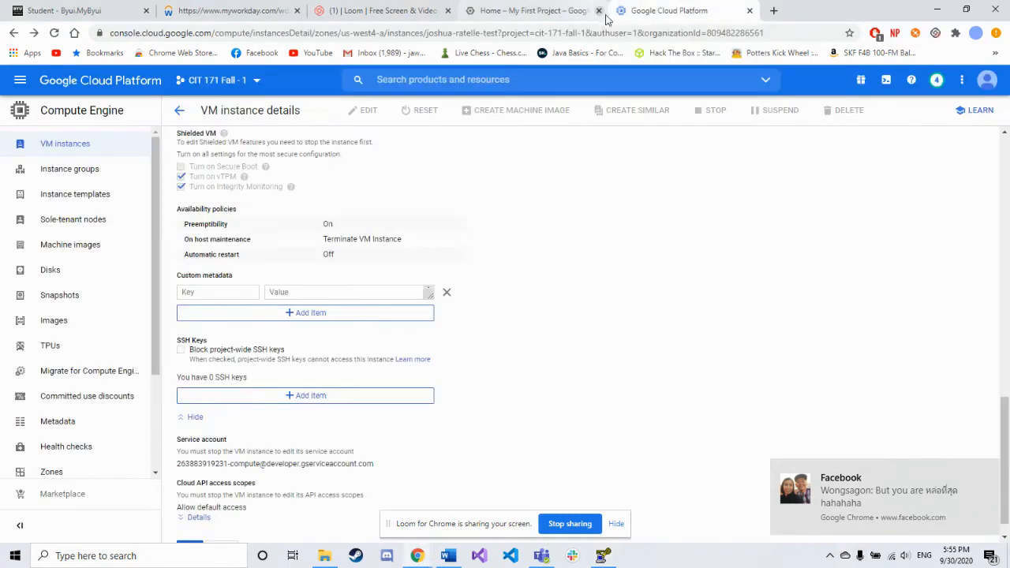
pyautogui.click(749, 10)
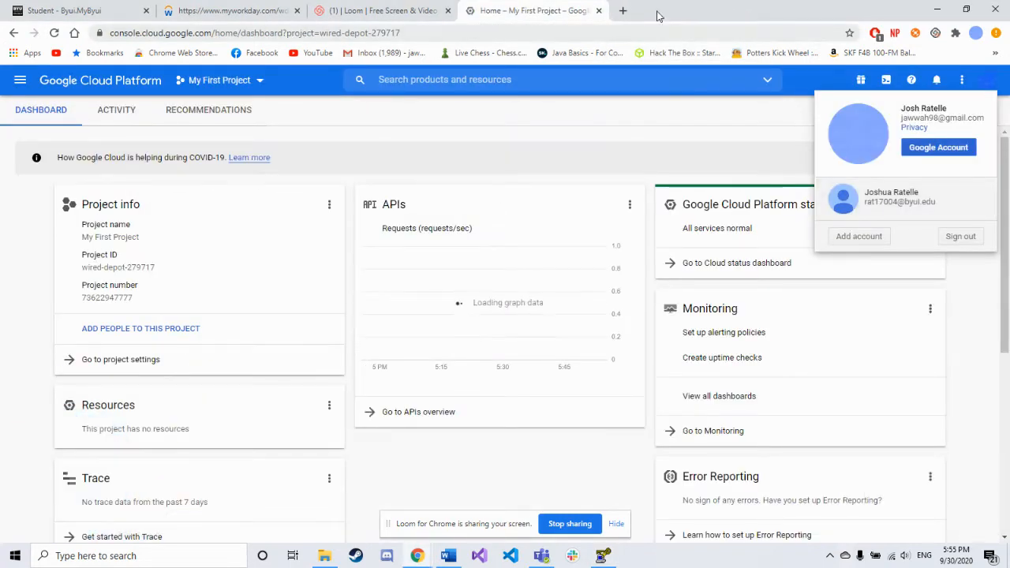
pyautogui.click(620, 11)
pyautogui.click(599, 10)
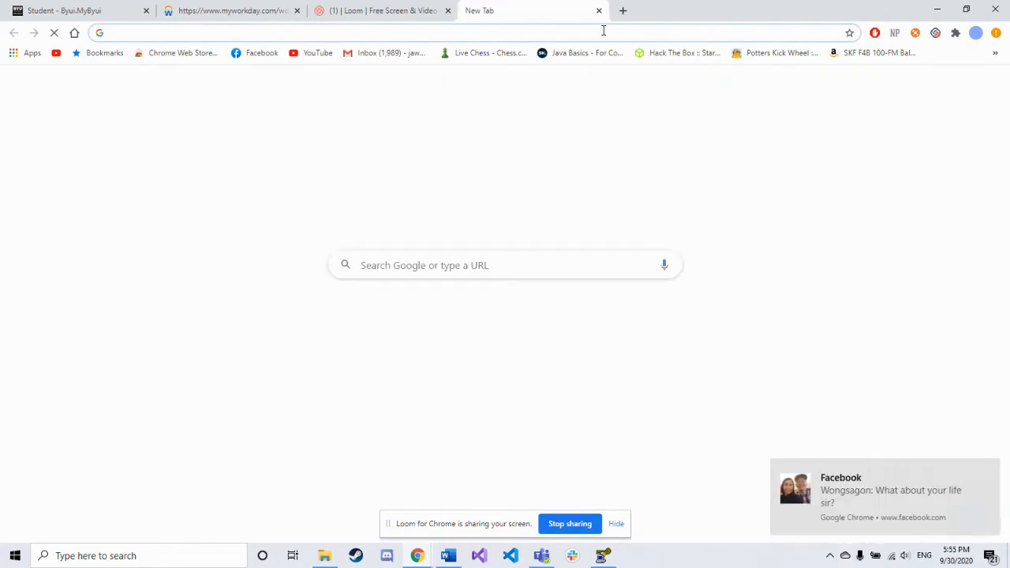
pyautogui.click(603, 30)
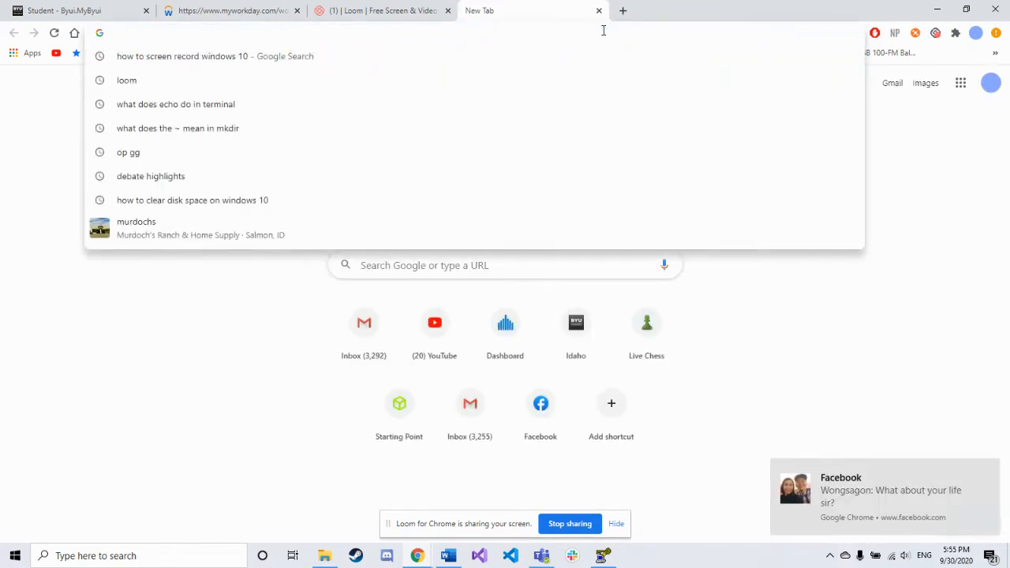
pyautogui.write('con')
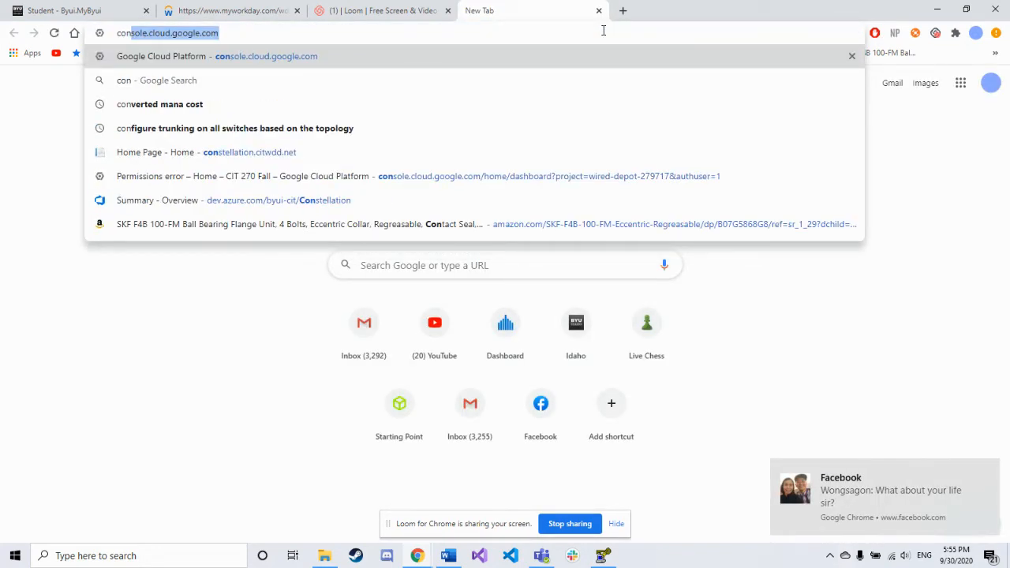
pyautogui.press('Return')
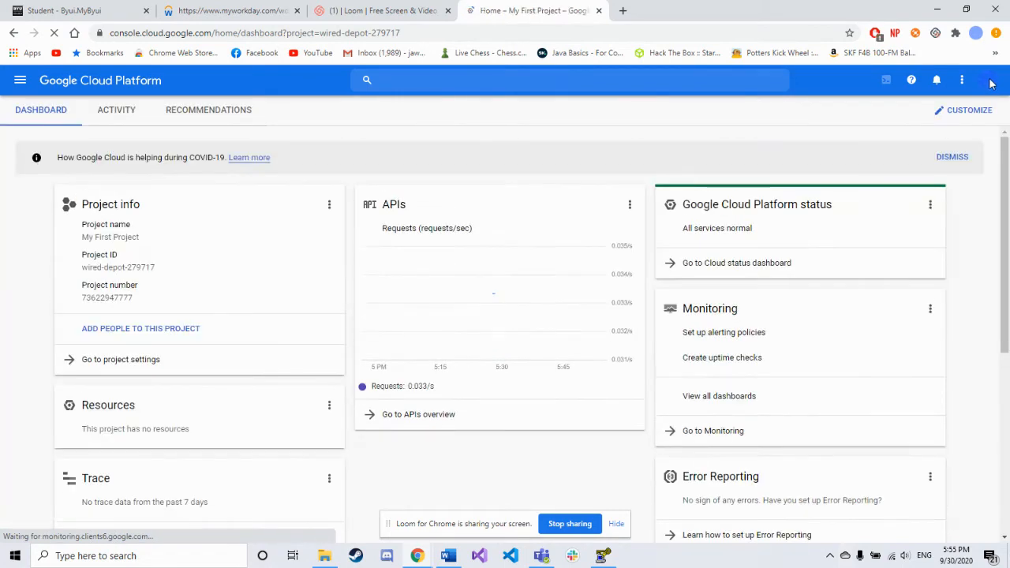
# - Switch the Google Cloud console to the byui.edu account and close the tab of the personal account
pyautogui.click(990, 85)
pyautogui.click(989, 85)
pyautogui.click(985, 80)
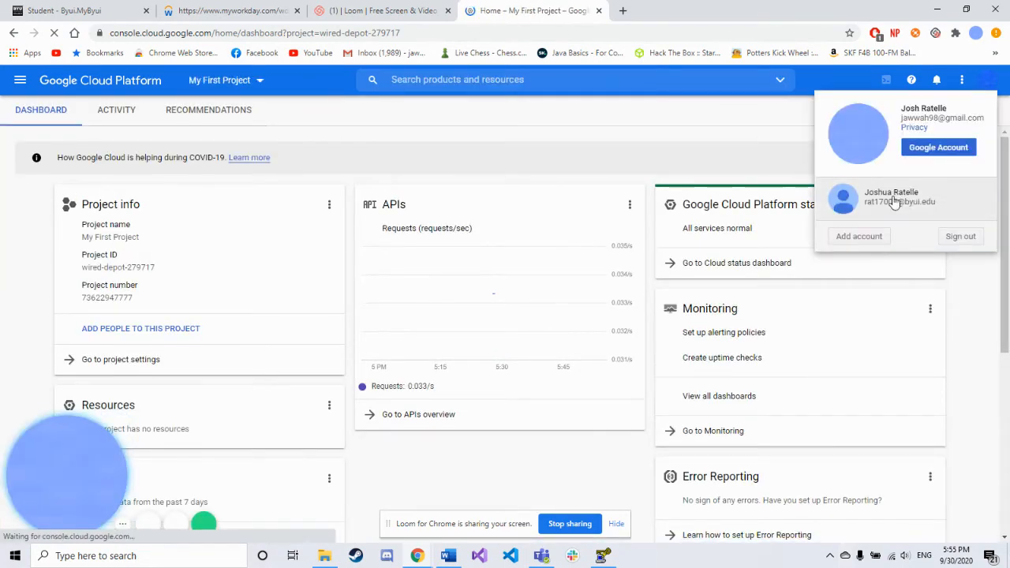
pyautogui.click(892, 198)
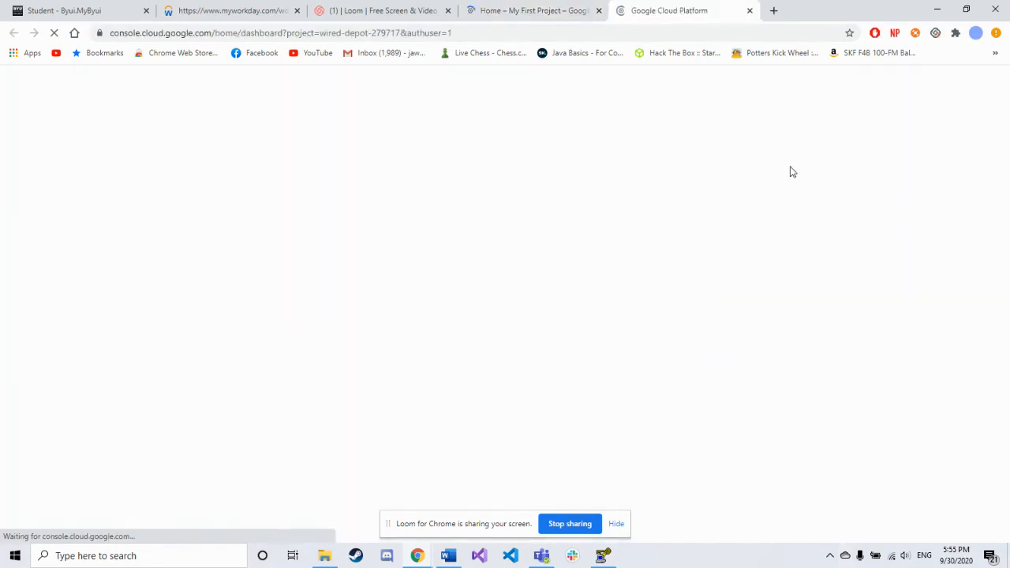
pyautogui.click(598, 10)
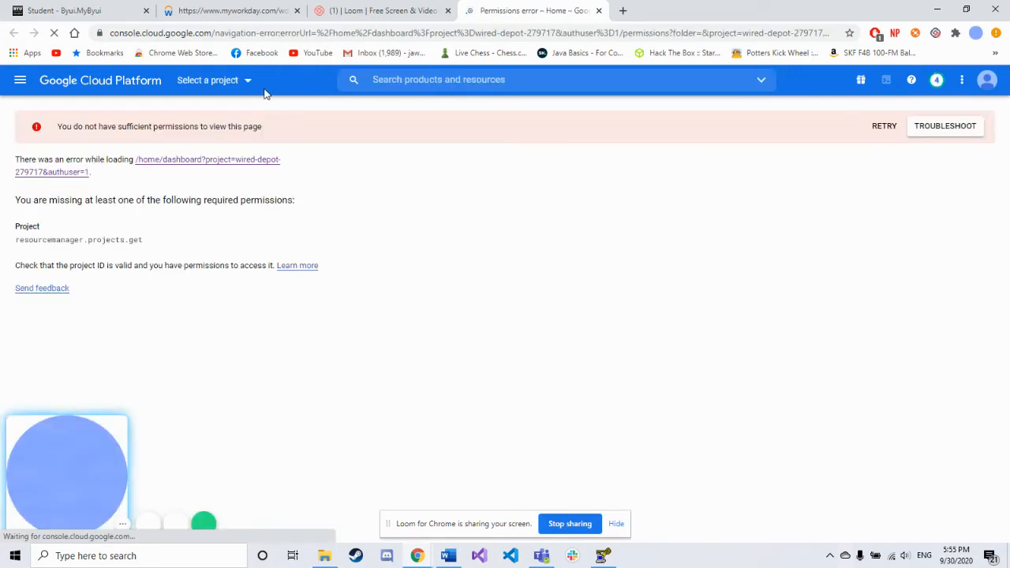
# - Select the project CIT 171 Fall - 1 from the byui.edu organization and retry loading the dashboard
pyautogui.click(234, 84)
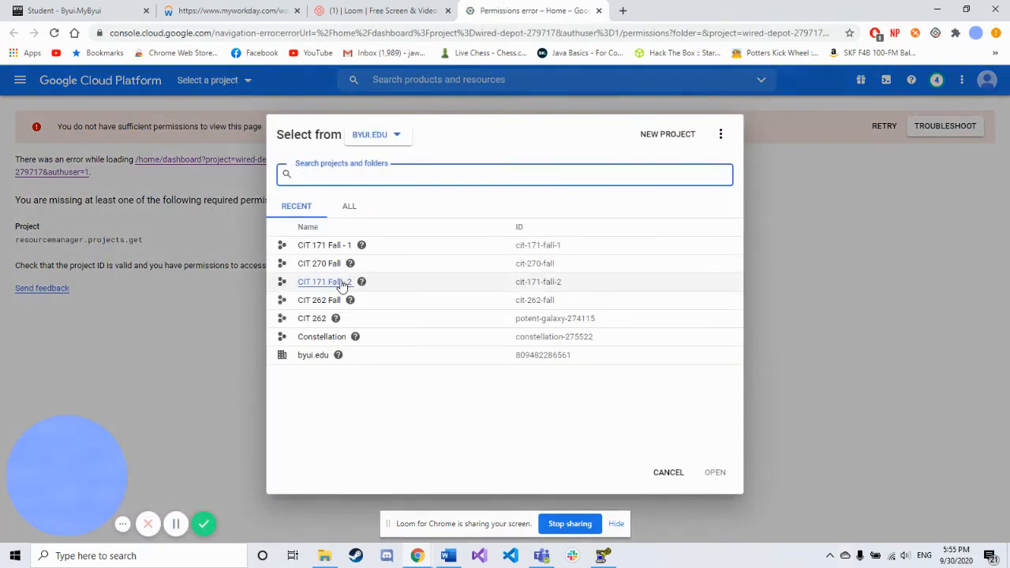
pyautogui.click(329, 247)
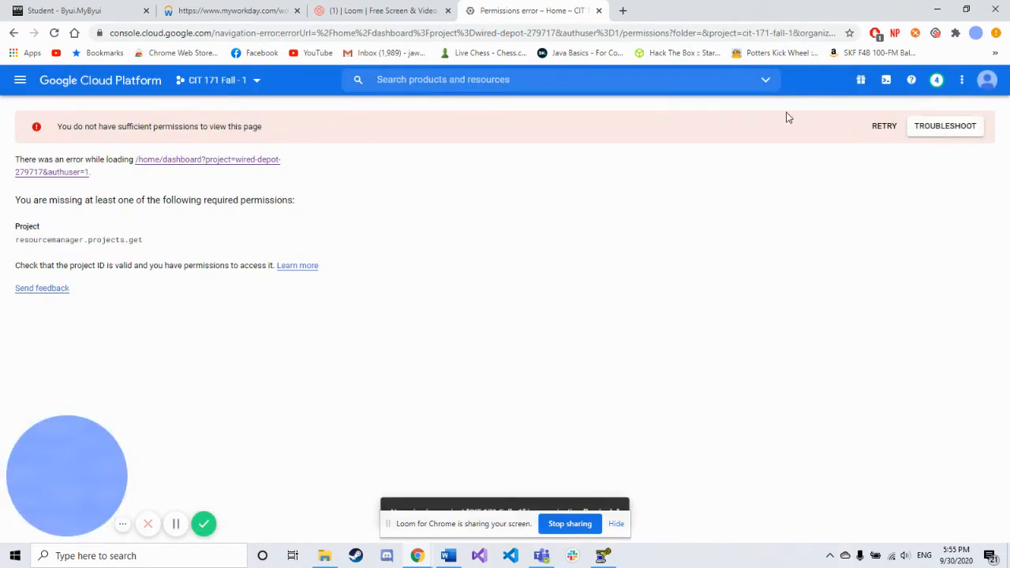
pyautogui.click(889, 134)
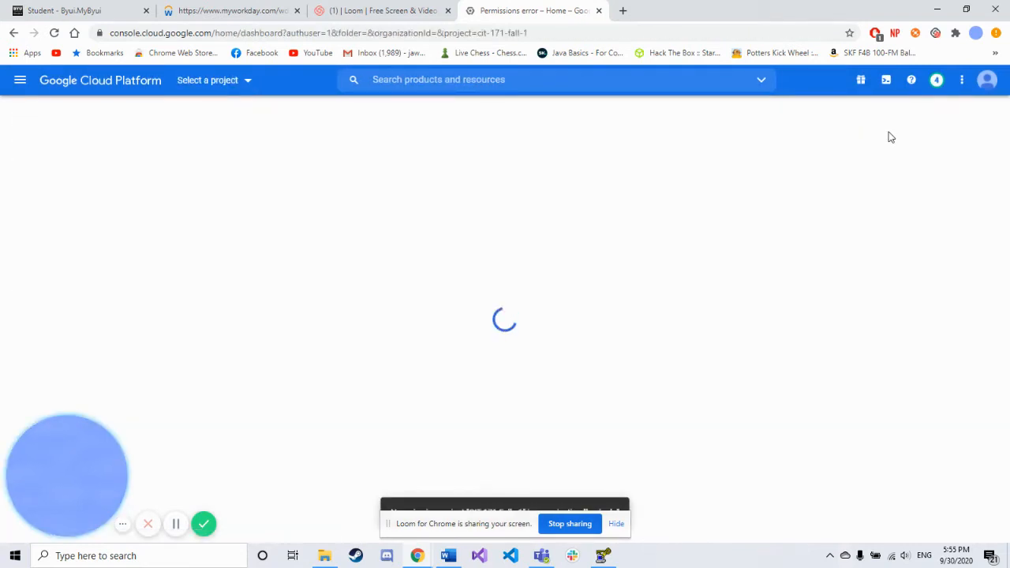
# - Open the Compute Engine VM instances list and show the details of the personal test instance in us-west4-a
pyautogui.click(19, 80)
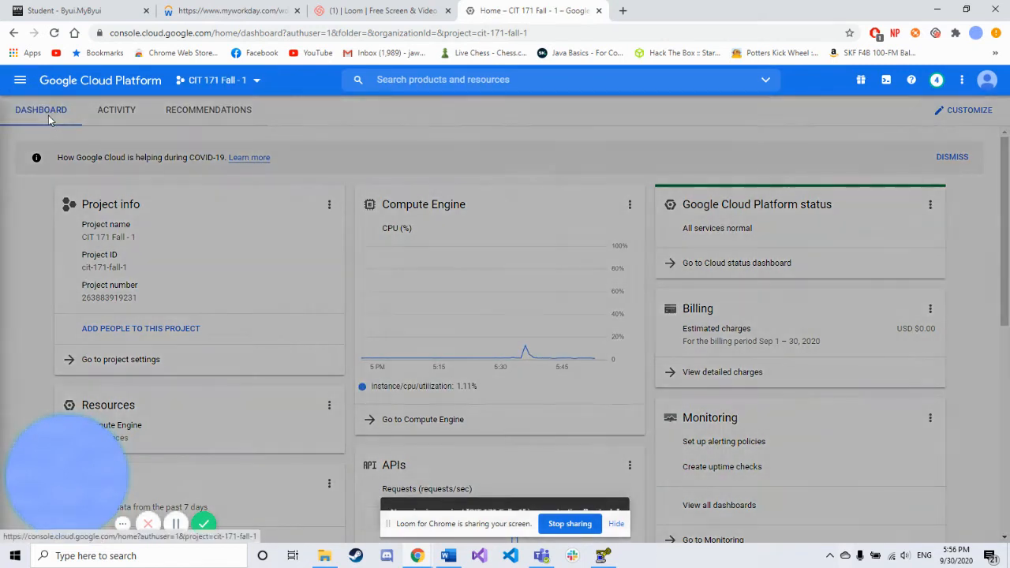
pyautogui.moveTo(79, 144)
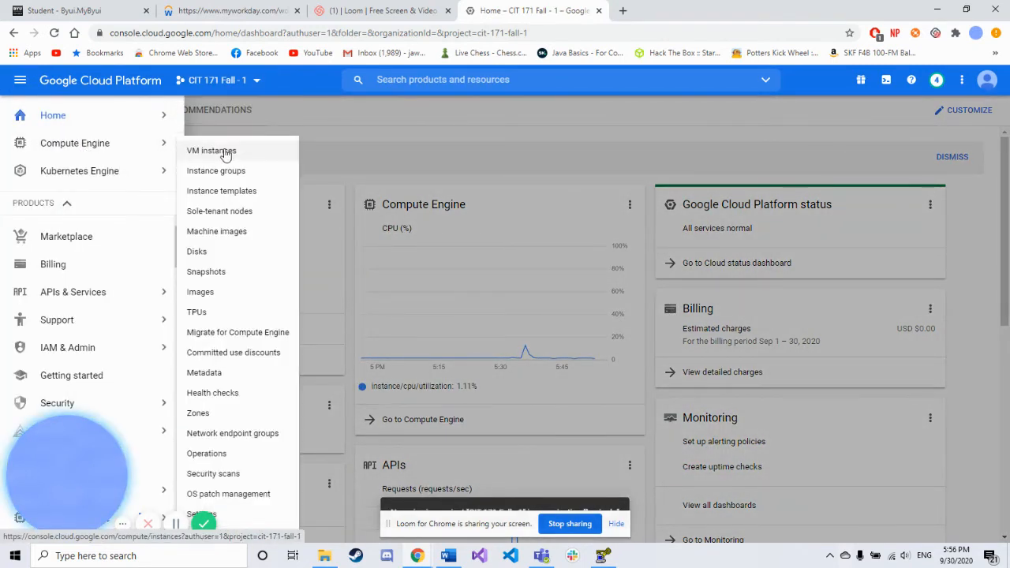
pyautogui.click(224, 154)
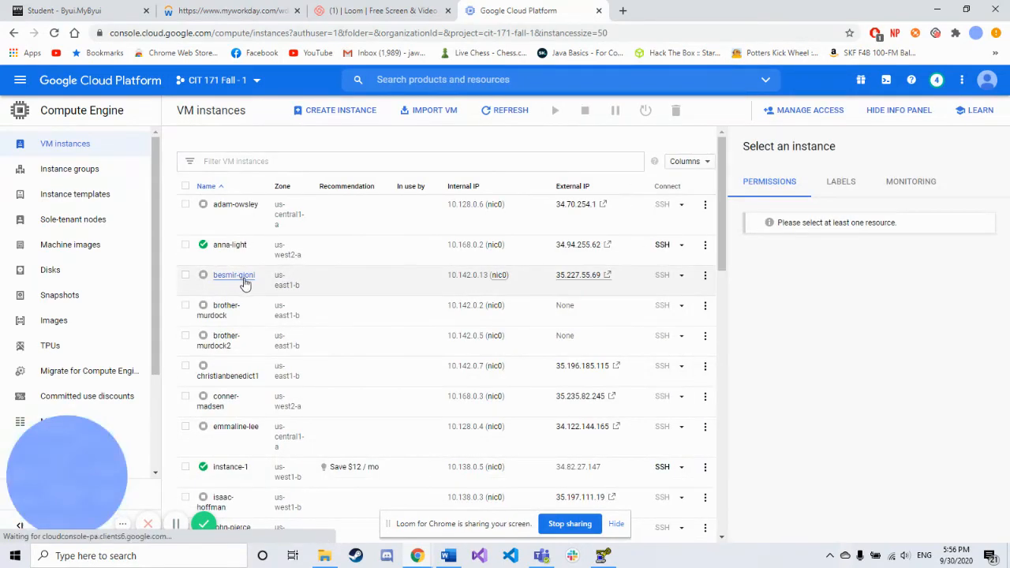
pyautogui.scroll(-3, 245, 284)
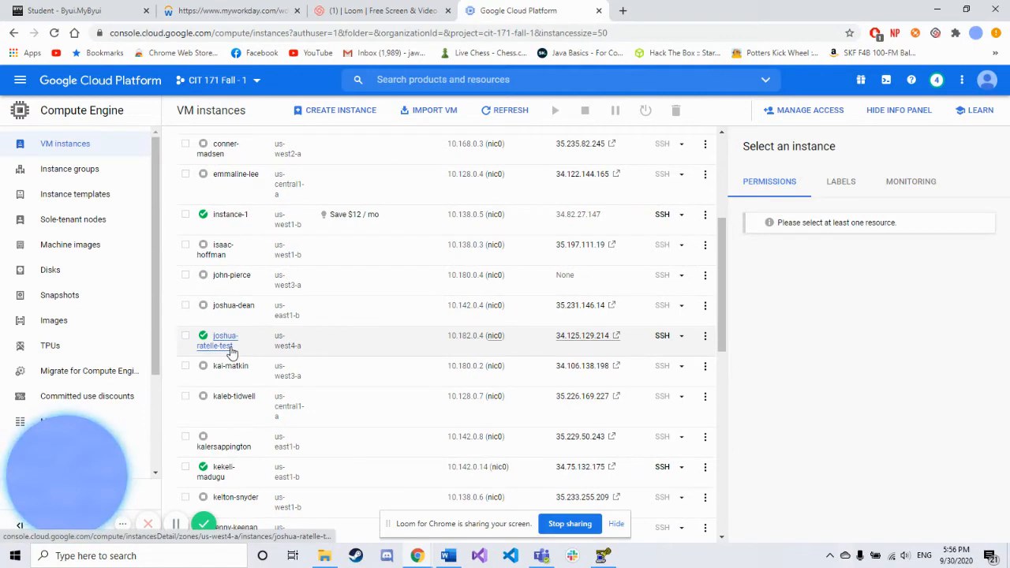
pyautogui.click(229, 351)
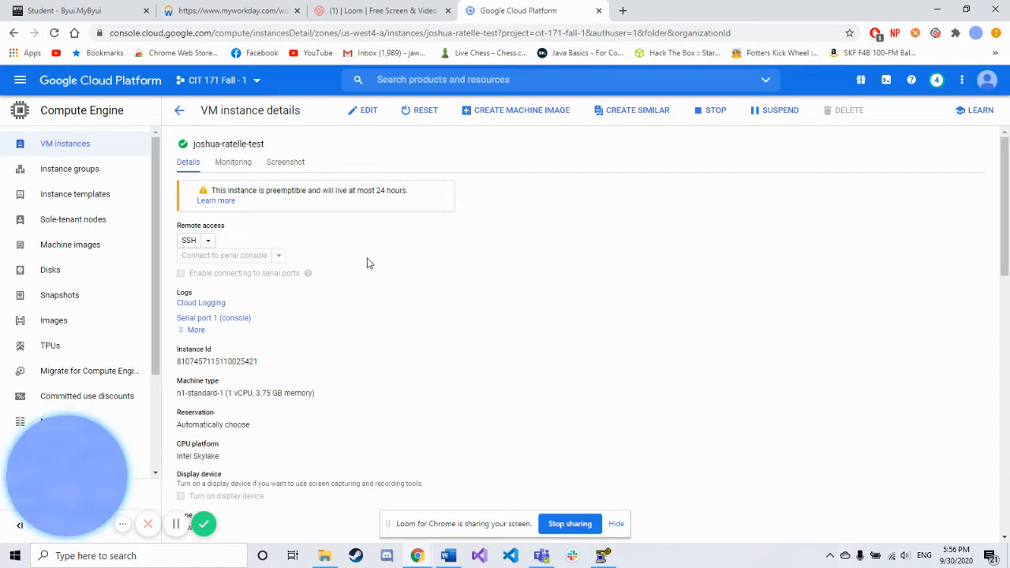
# - Start editing the VM instance and expand the settings of its nic0 default network interface
pyautogui.click(367, 110)
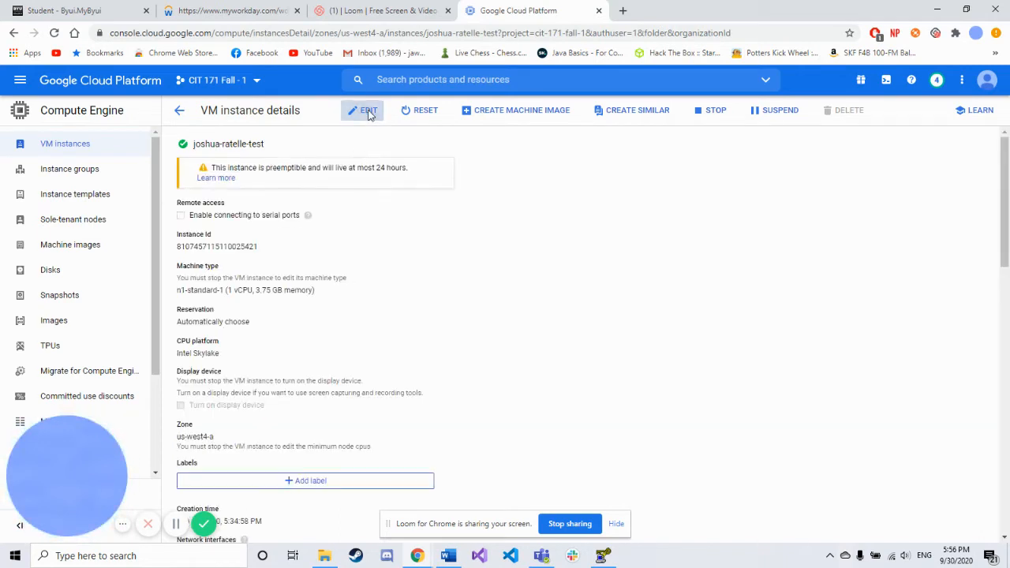
pyautogui.scroll(-4, 411, 243)
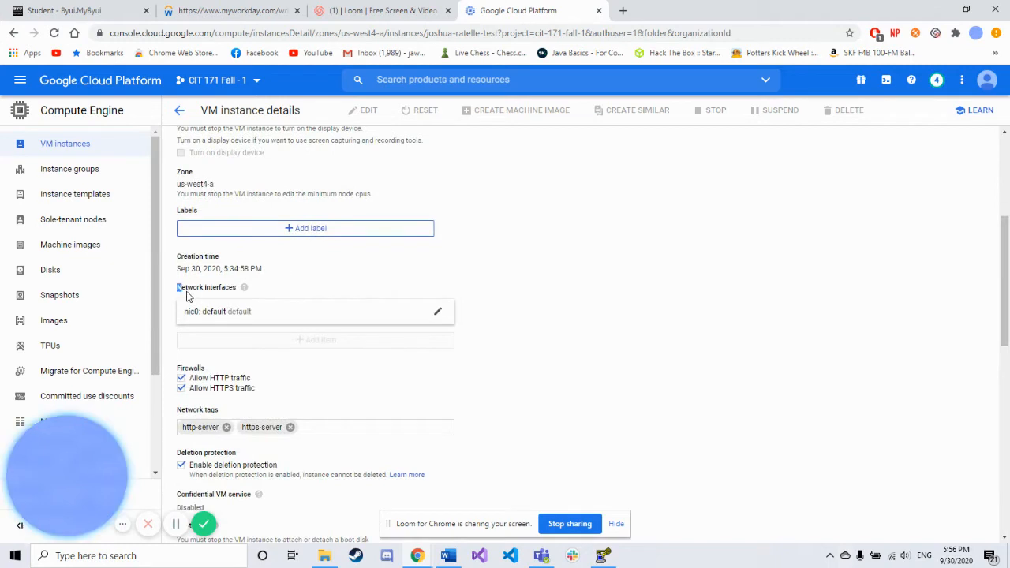
pyautogui.moveTo(178, 291); pyautogui.dragTo(399, 327)
pyautogui.click(441, 314)
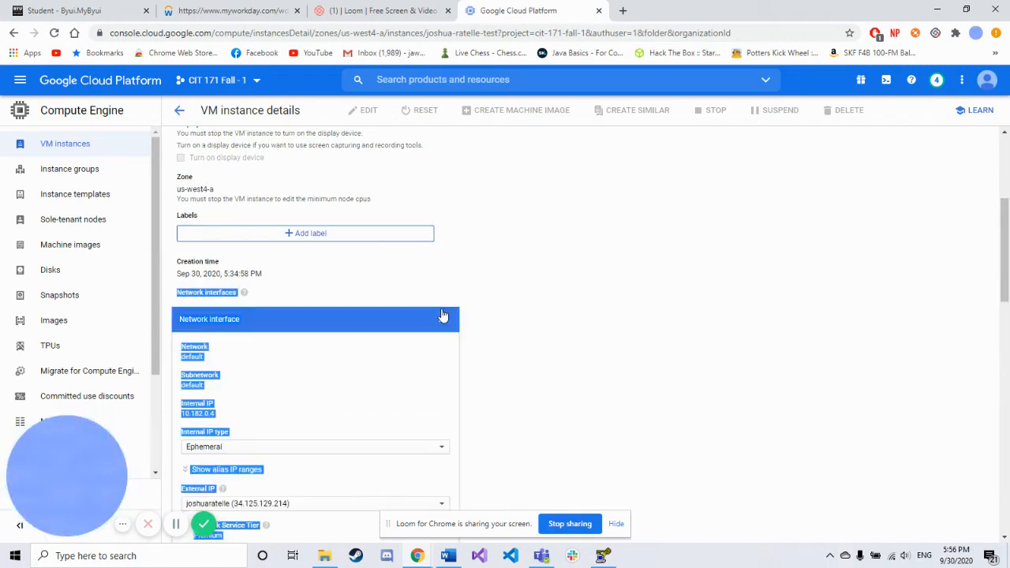
pyautogui.scroll(-1, 574, 273)
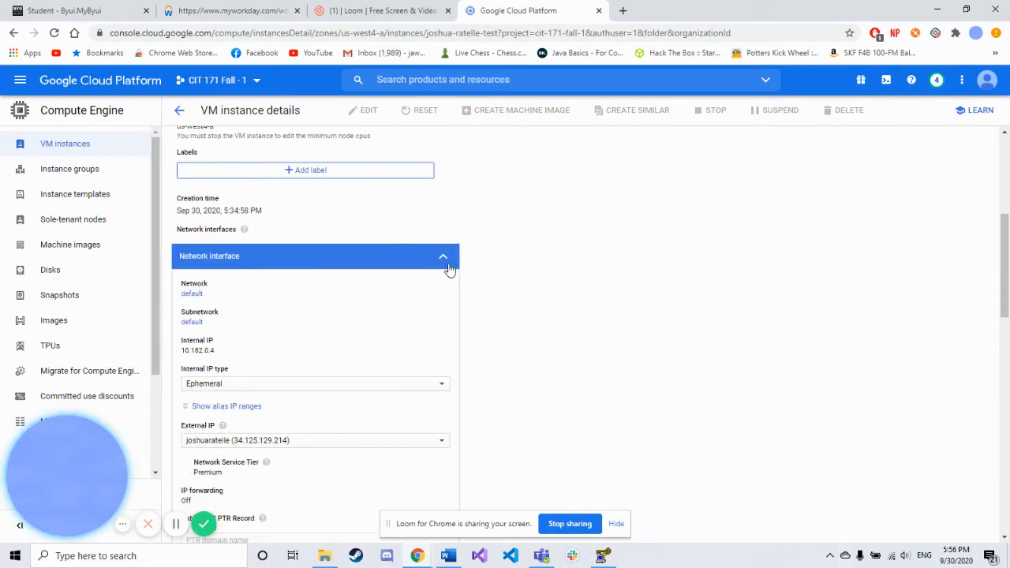
pyautogui.scroll(-1, 541, 298)
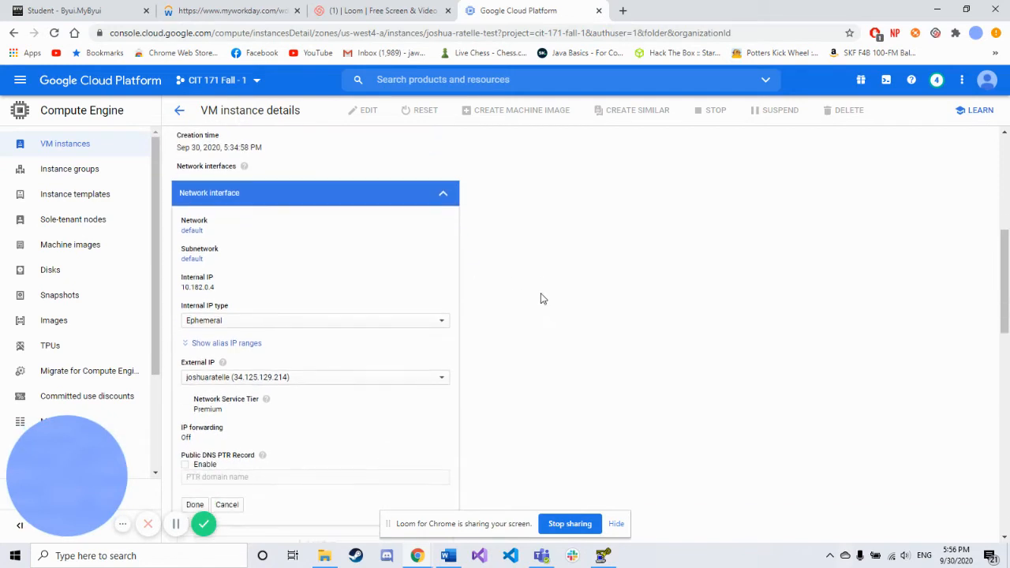
pyautogui.click(231, 378)
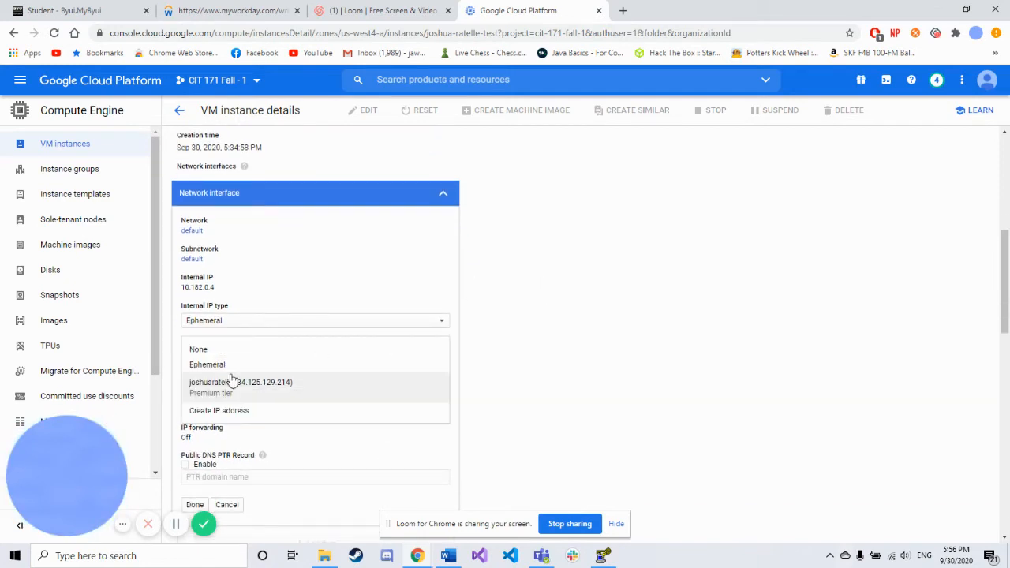
pyautogui.click(239, 366)
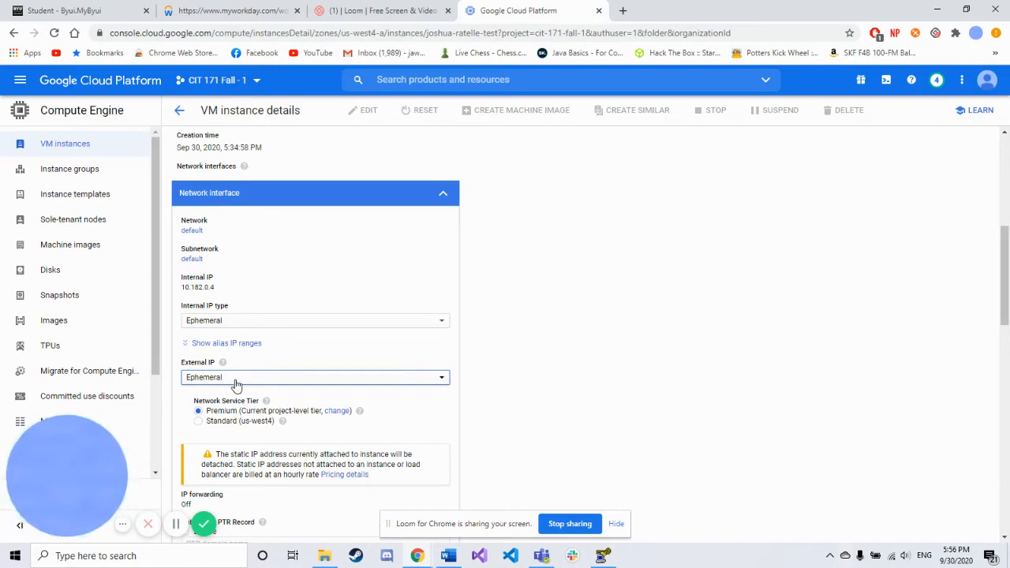
pyautogui.click(236, 378)
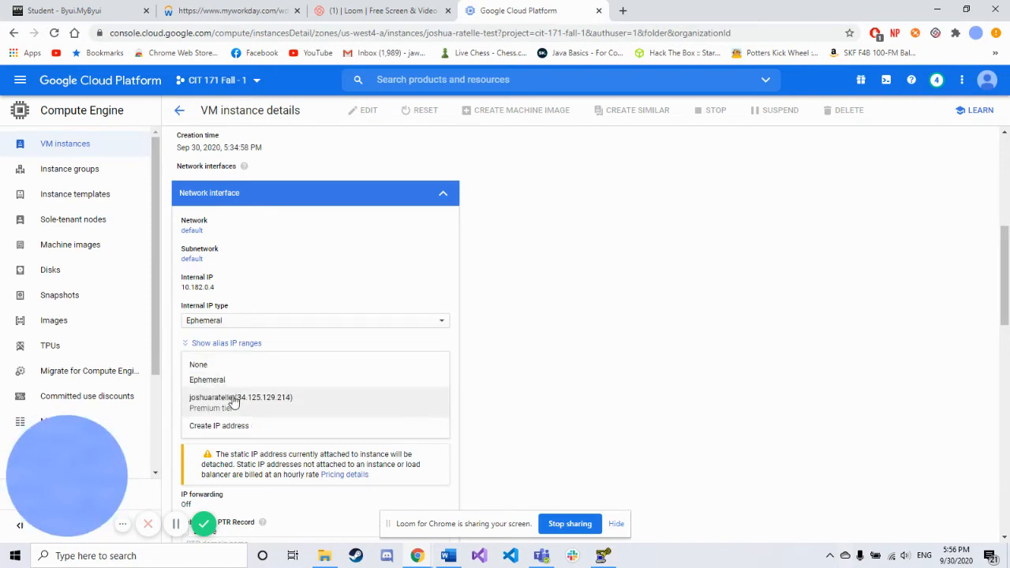
pyautogui.click(229, 430)
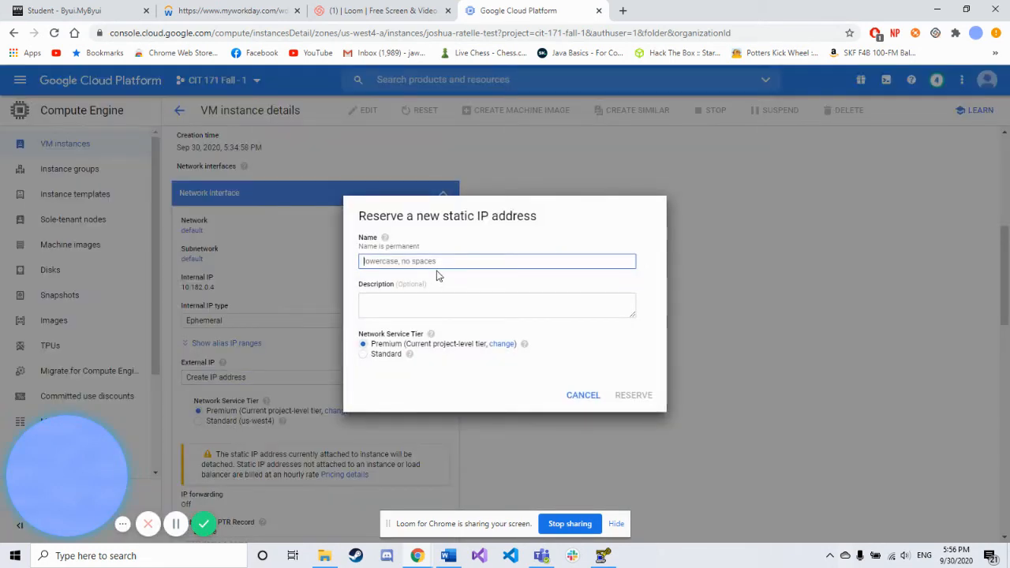
pyautogui.write('jso')
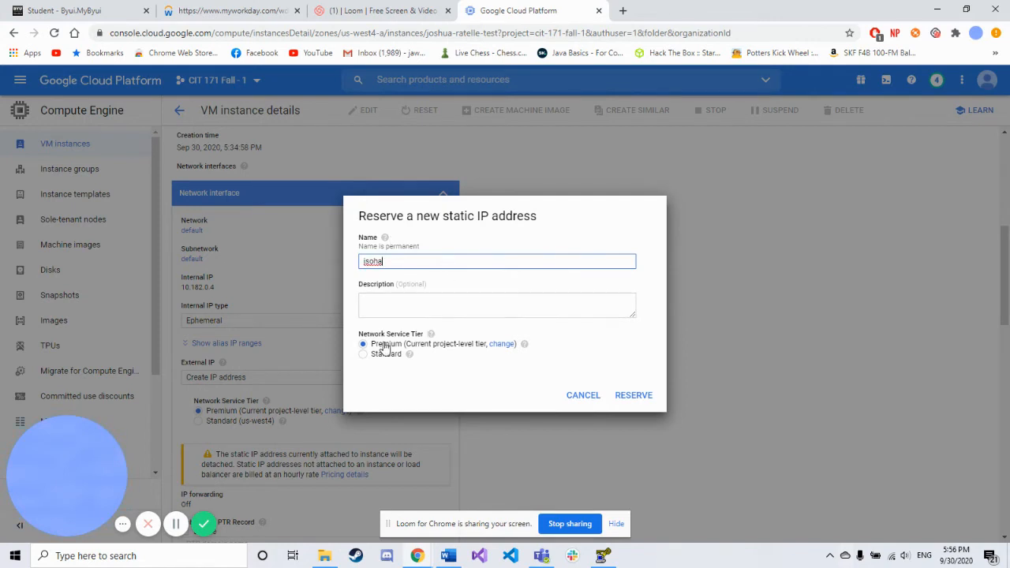
pyautogui.click(586, 397)
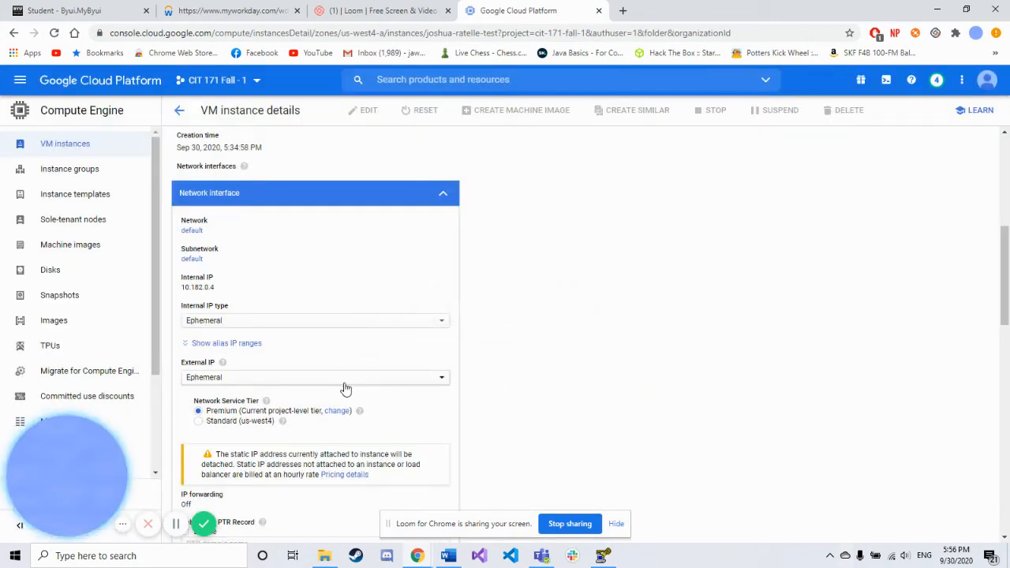
# - Set the external IP to the reserved static address 34.125.129.214 and finish editing the network interface
pyautogui.click(341, 381)
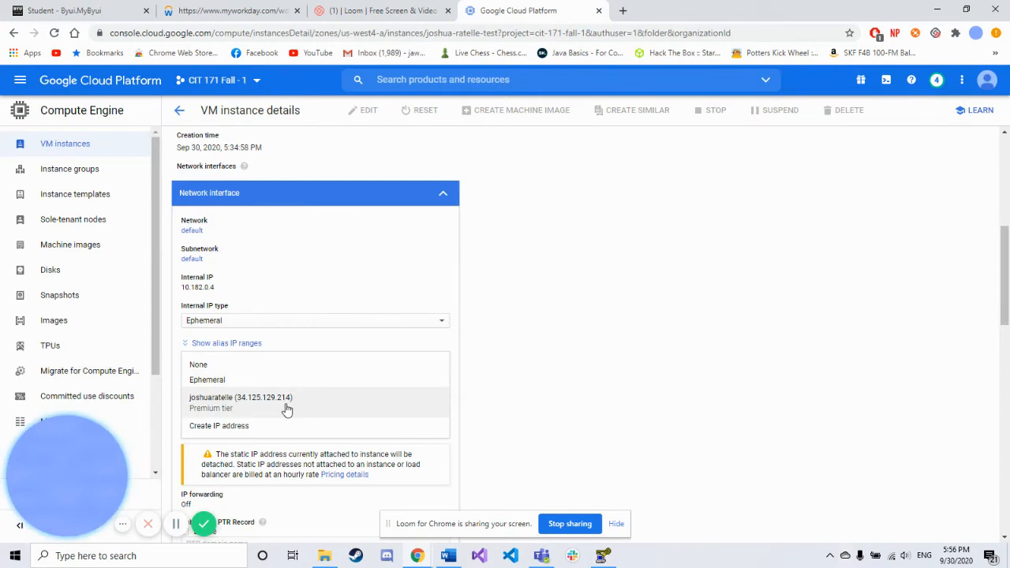
pyautogui.click(290, 406)
pyautogui.scroll(-1, 288, 409)
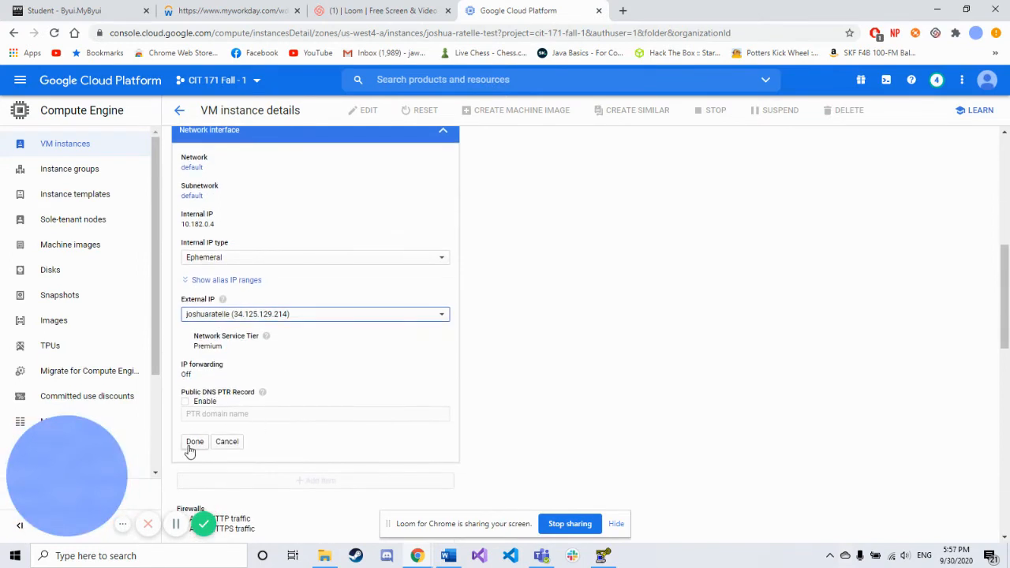
pyautogui.click(189, 445)
# - Expand the instance's SSH Keys section and remove the existing SSH key
pyautogui.scroll(-5, 260, 405)
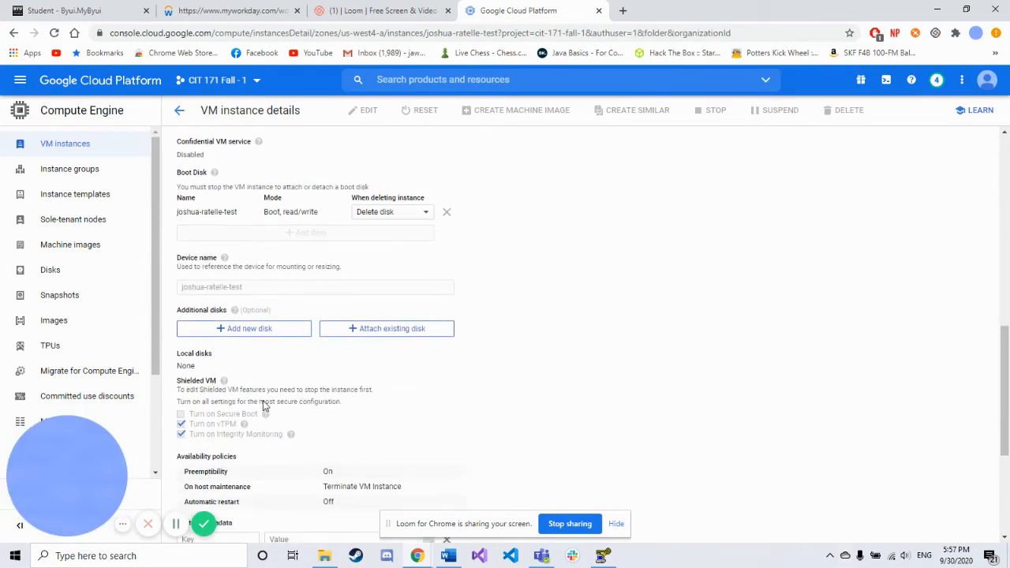
pyautogui.scroll(-1, 268, 402)
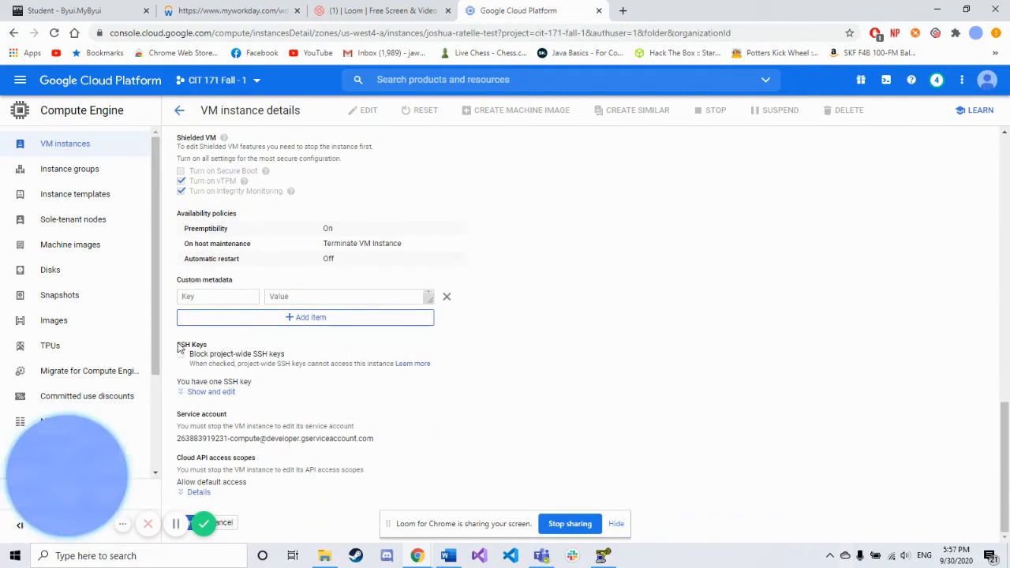
pyautogui.click(197, 394)
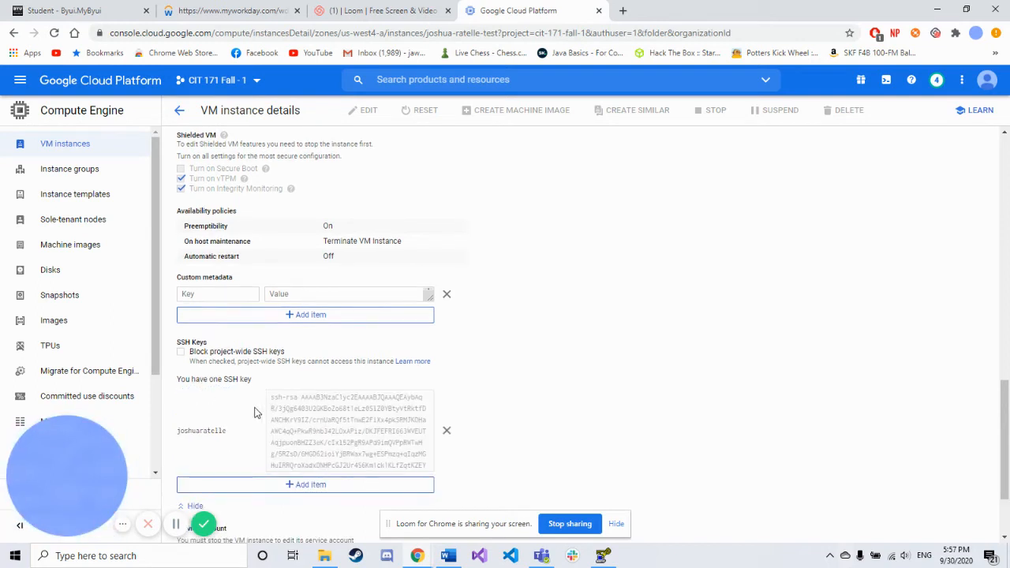
pyautogui.scroll(-1, 255, 413)
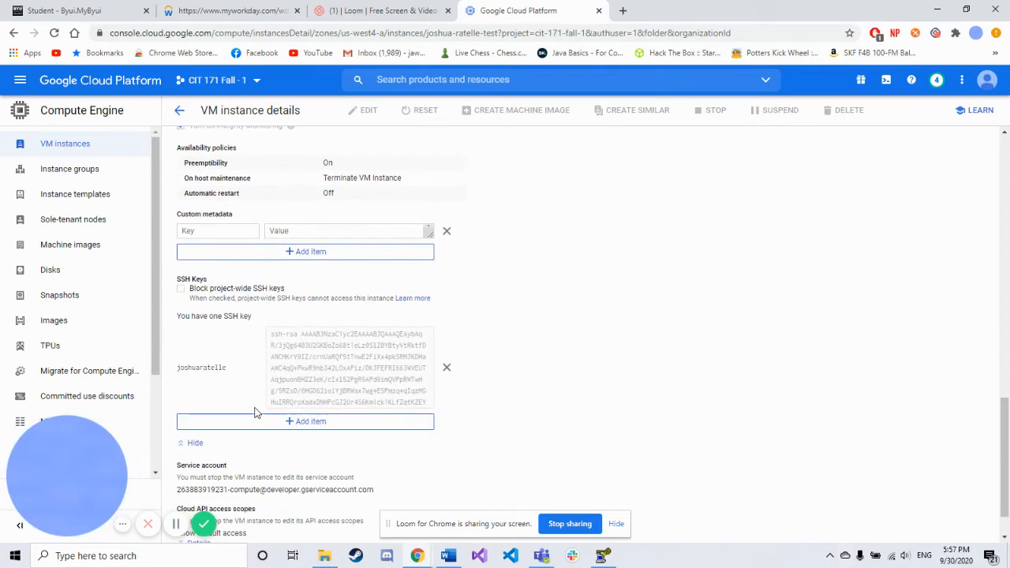
pyautogui.click(446, 370)
pyautogui.moveTo(173, 355); pyautogui.dragTo(249, 357)
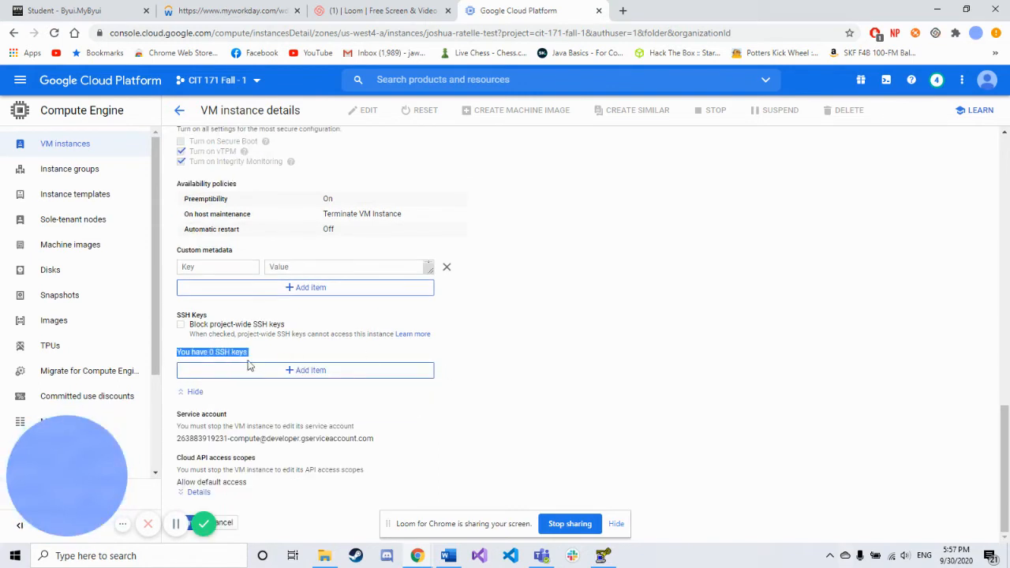
# - Add a blank public key entry to the instance's SSH Keys section
pyautogui.click(320, 376)
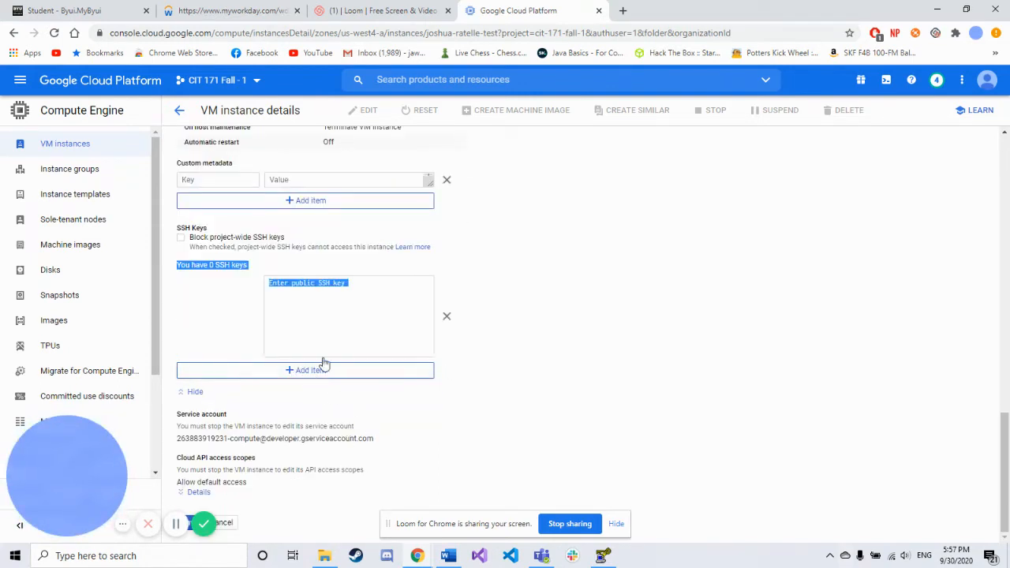
pyautogui.click(608, 349)
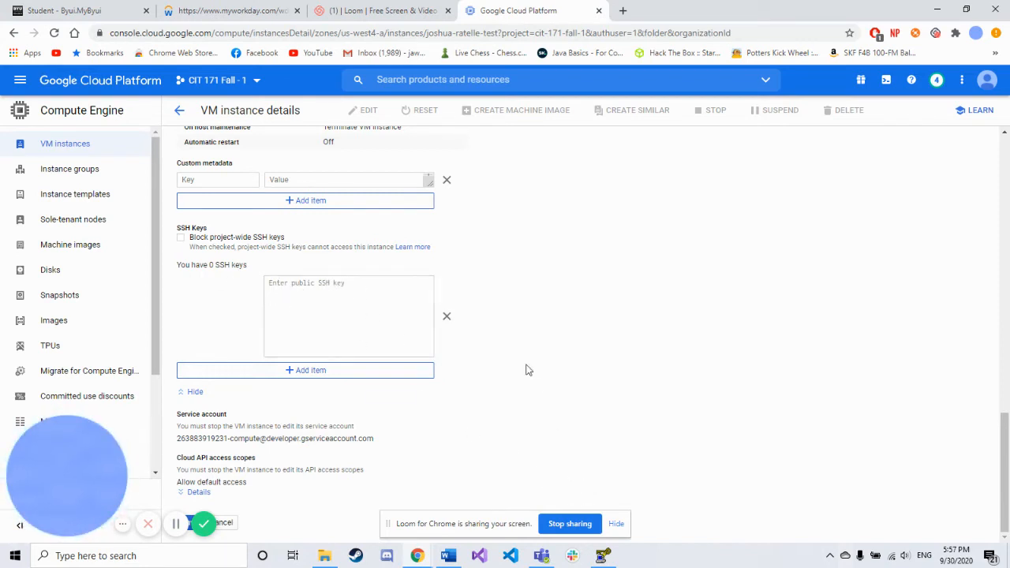
pyautogui.click(602, 555)
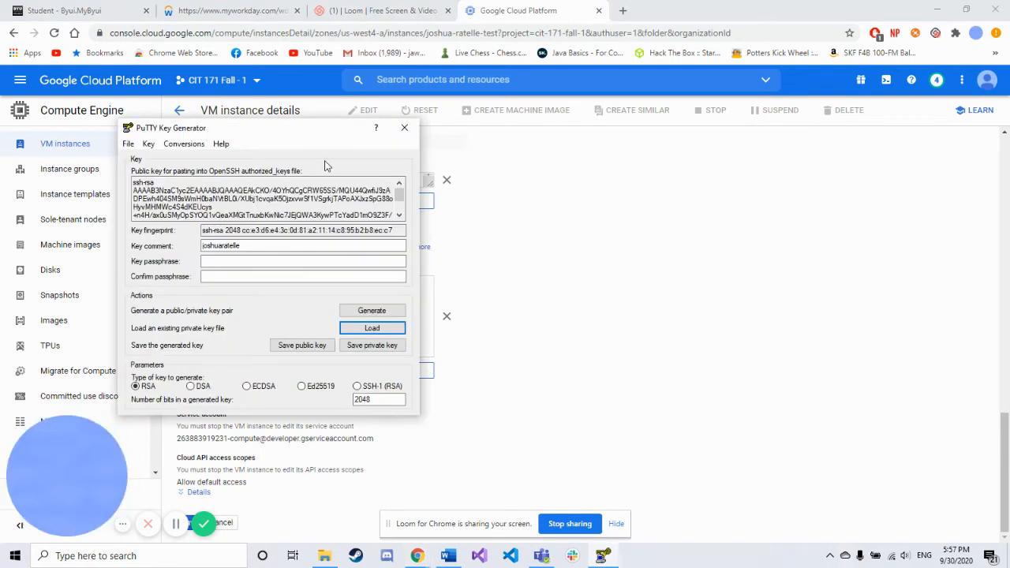
pyautogui.moveTo(273, 131); pyautogui.dragTo(729, 149)
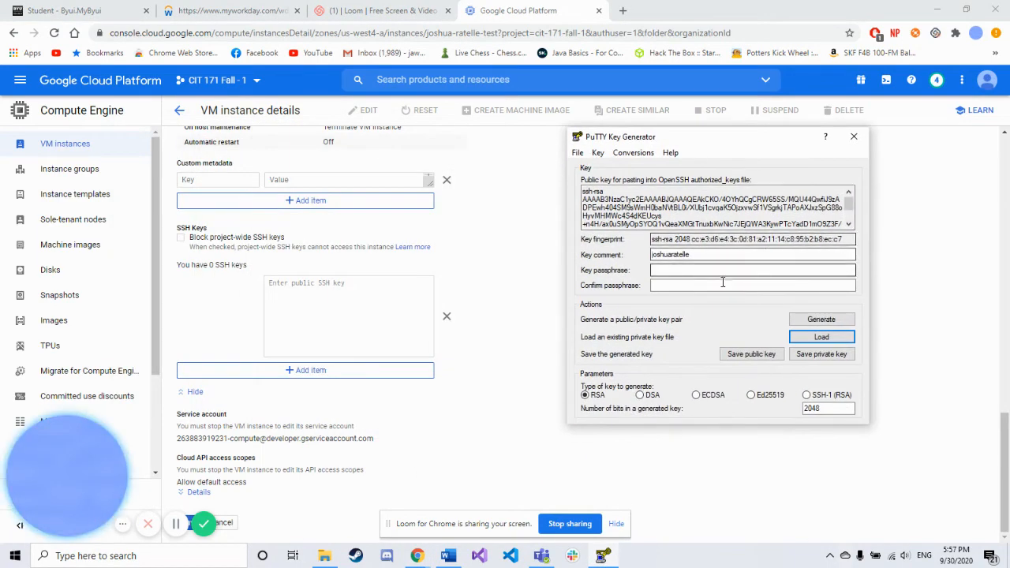
pyautogui.click(853, 137)
# - Launch PuTTYgen beside the instance page and load private_key.ppk from the KEY_EXERCISE folder on the Desktop
pyautogui.click(227, 562)
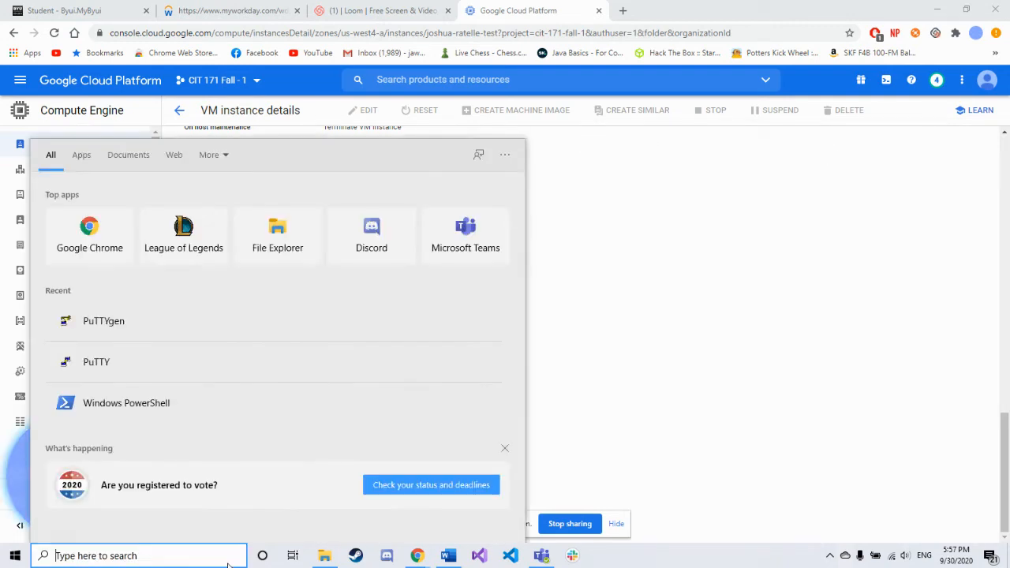
pyautogui.write('putty')
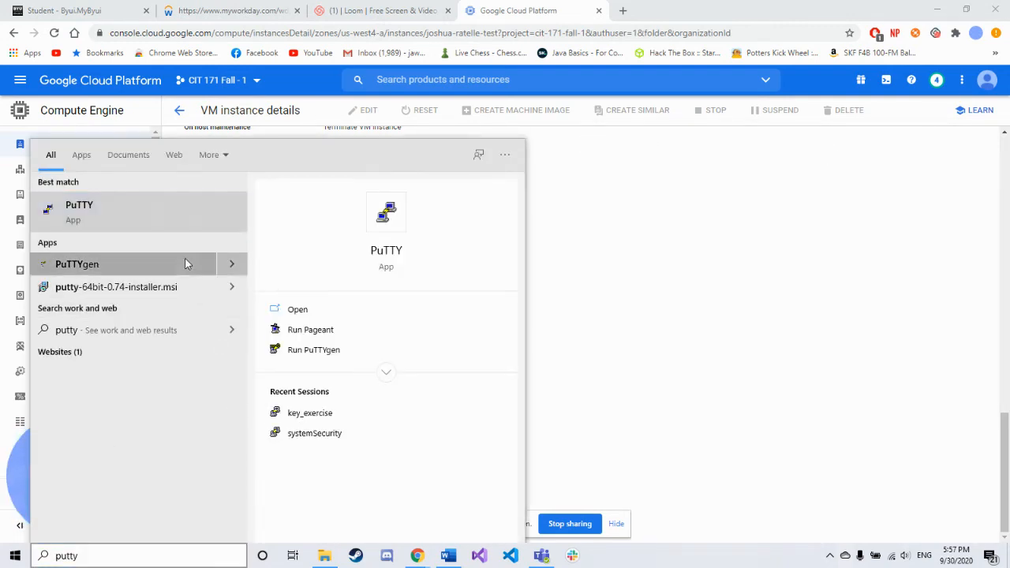
pyautogui.click(190, 263)
pyautogui.moveTo(495, 150); pyautogui.dragTo(702, 144)
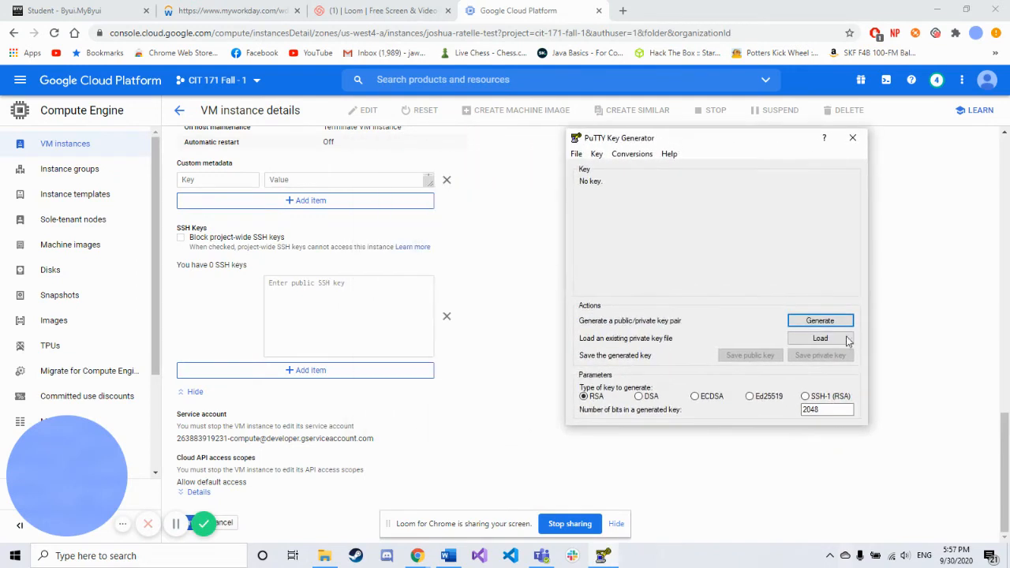
pyautogui.click(819, 337)
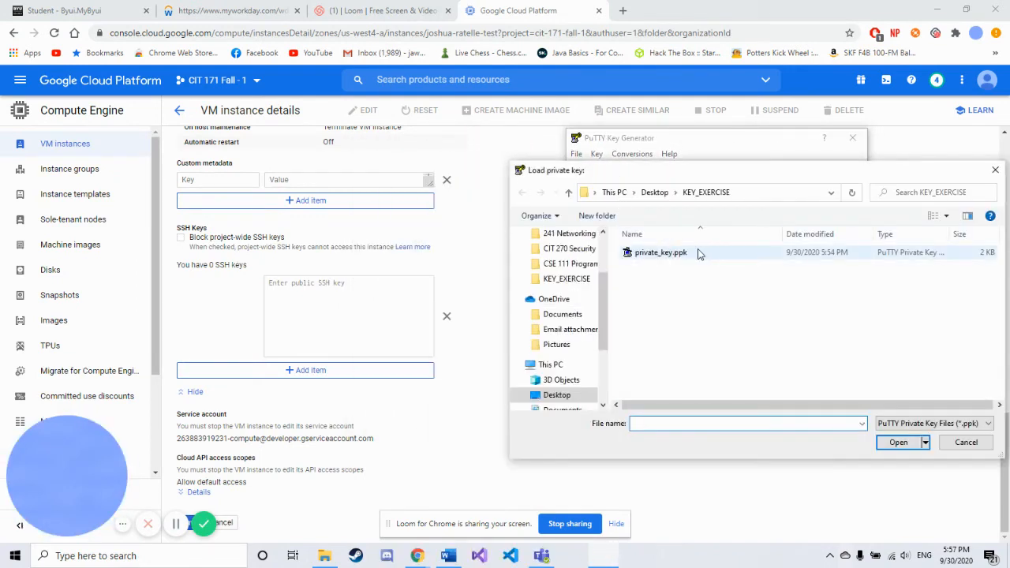
pyautogui.click(699, 252)
pyautogui.click(898, 442)
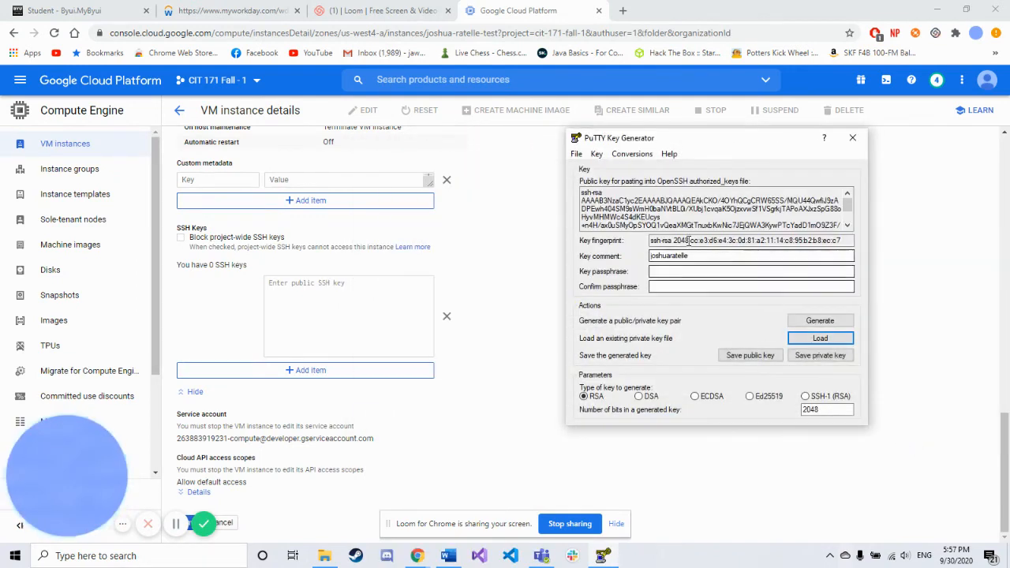
# - Copy the entire OpenSSH public key from PuTTYgen into the instance's blank SSH key entry and save the instance
pyautogui.click(583, 192)
pyautogui.moveTo(582, 192); pyautogui.dragTo(695, 220)
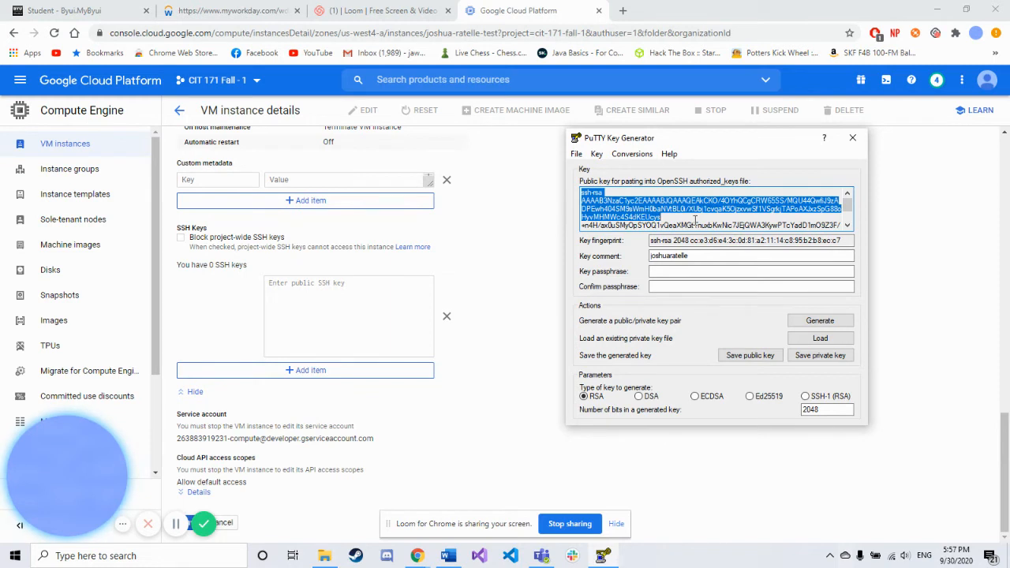
pyautogui.moveTo(694, 220); pyautogui.dragTo(761, 252)
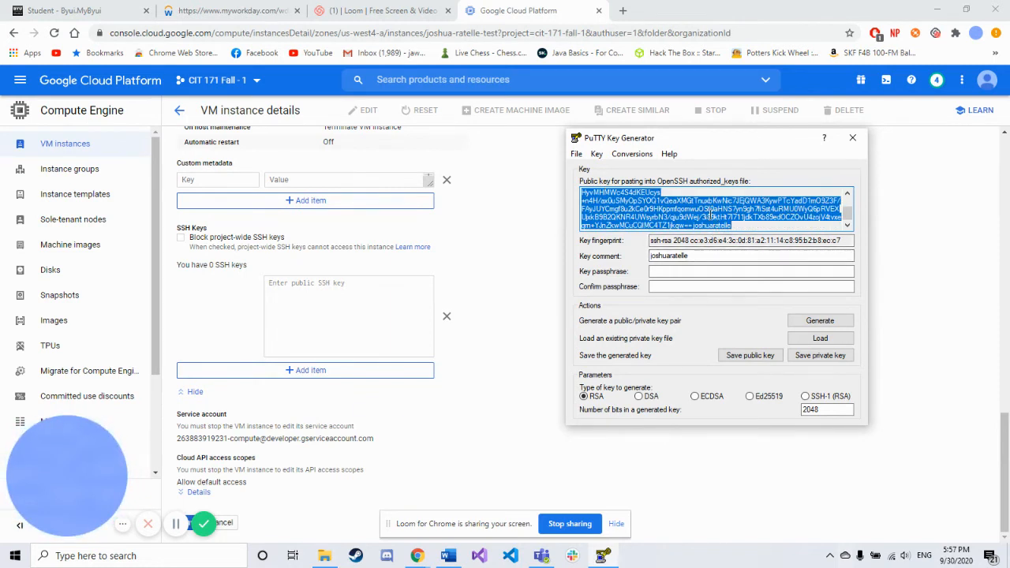
pyautogui.click(331, 299)
pyautogui.hotkey('ctrl', 'v')
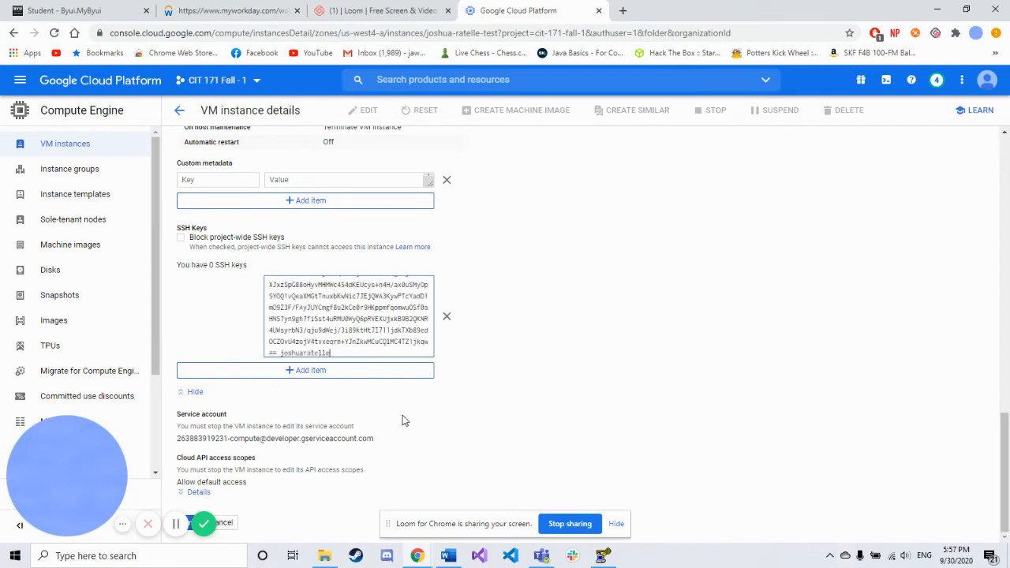
pyautogui.moveTo(94, 463); pyautogui.dragTo(79, 388)
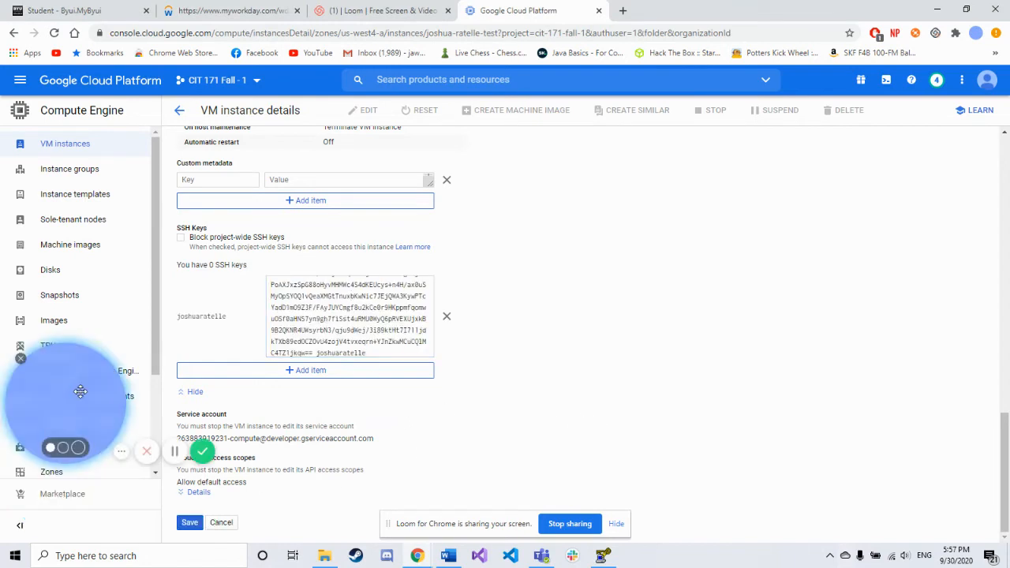
pyautogui.click(190, 521)
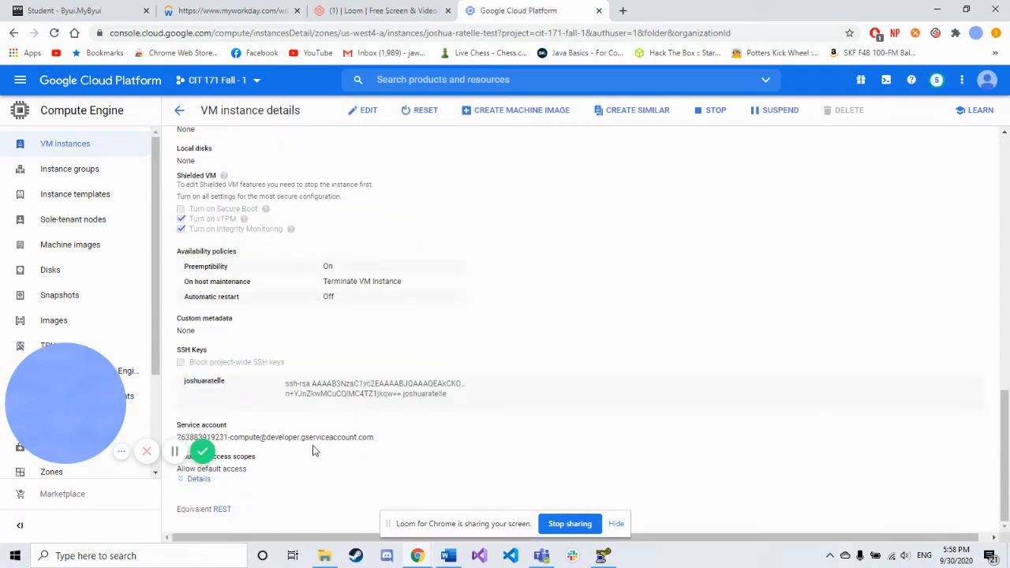
# - Copy the external IP address 34.125.129.214 from the instance's nic0 network interface details
pyautogui.scroll(4, 313, 451)
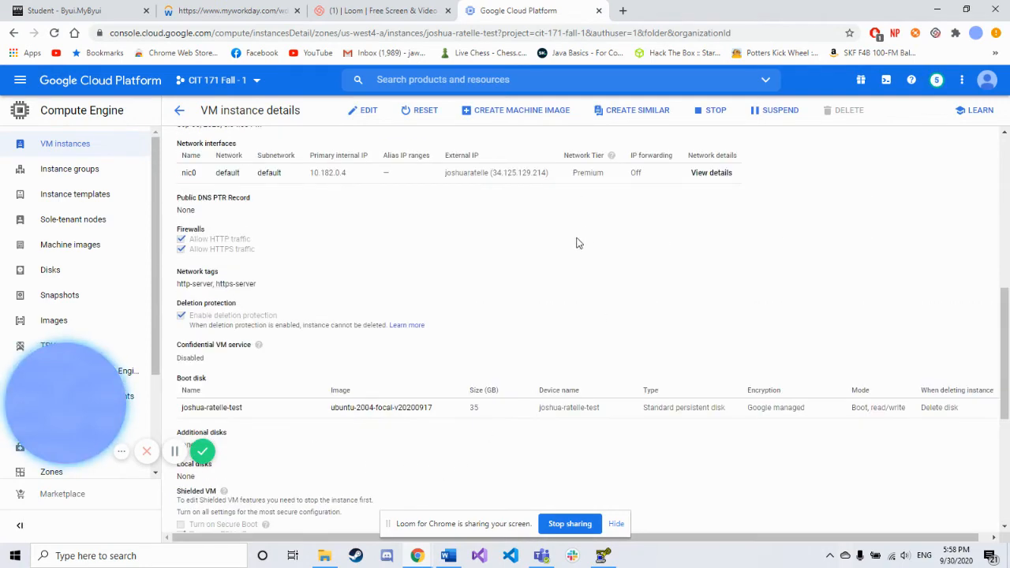
pyautogui.scroll(1, 319, 219)
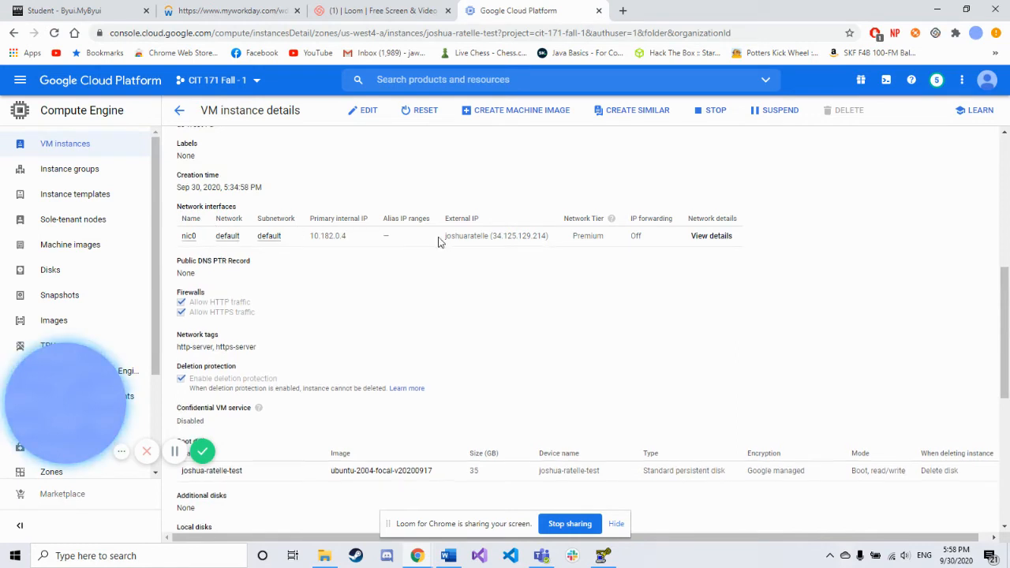
pyautogui.moveTo(445, 224); pyautogui.dragTo(596, 229)
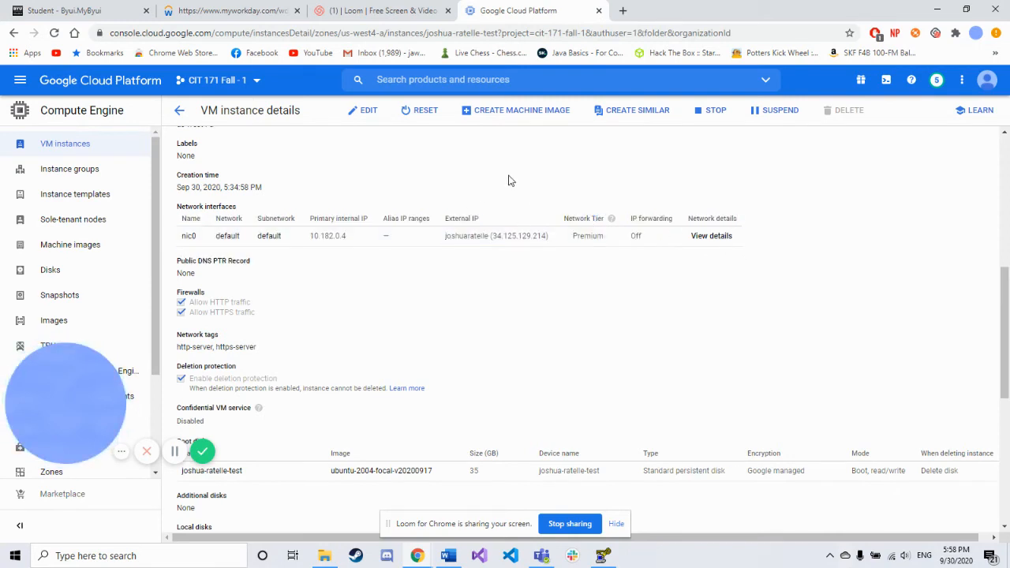
pyautogui.moveTo(497, 236)
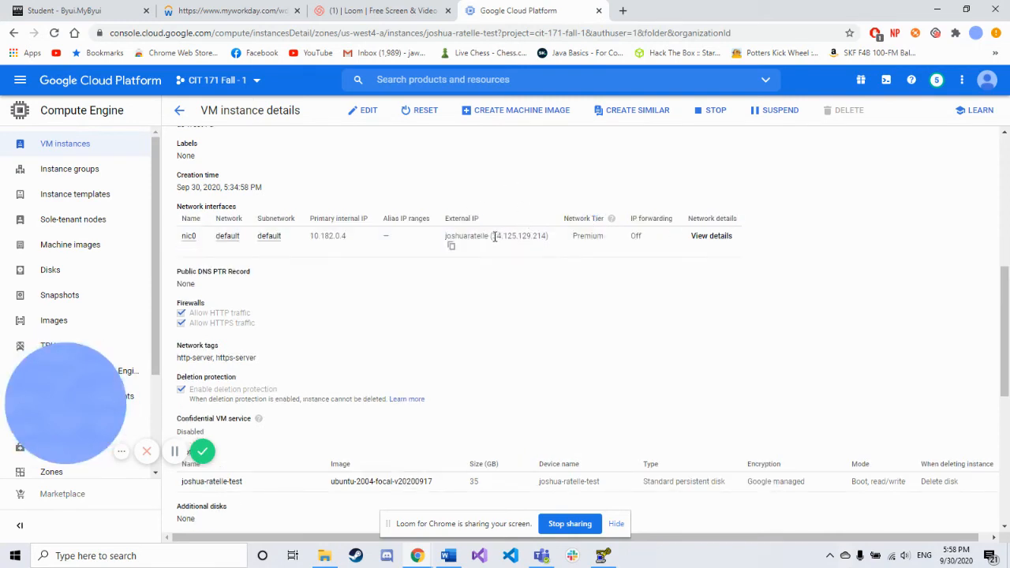
pyautogui.moveTo(494, 237); pyautogui.dragTo(527, 237)
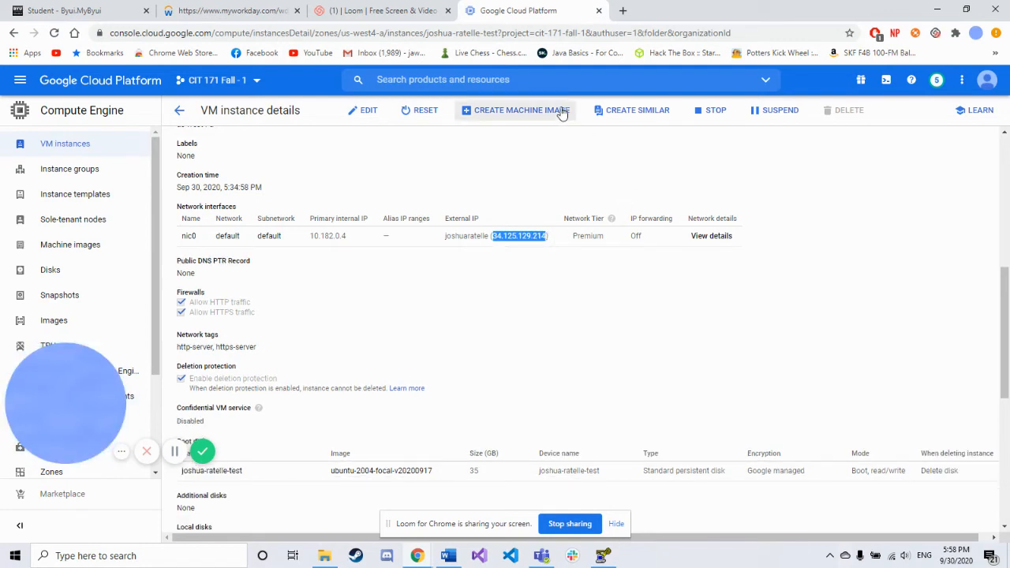
# - Launch PuTTY and delete the saved session key_exercise
pyautogui.click(179, 563)
pyautogui.write('p')
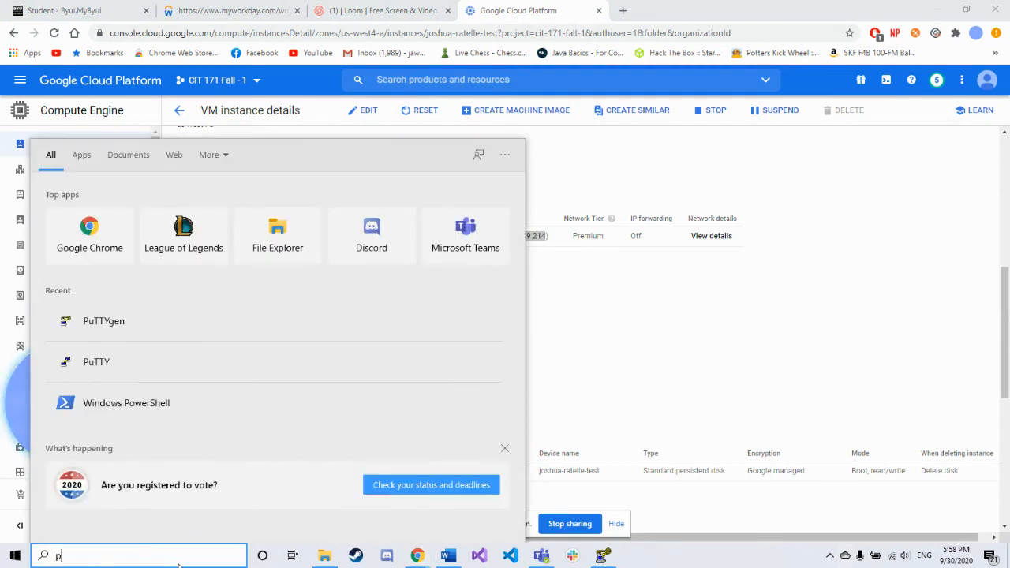
pyautogui.write('utty')
pyautogui.press('Return')
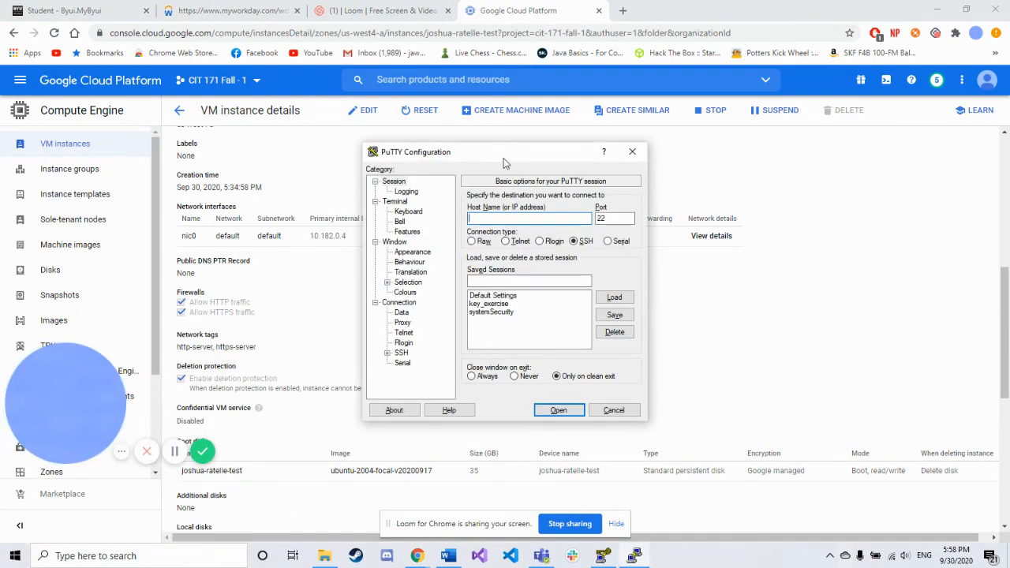
pyautogui.moveTo(505, 163); pyautogui.dragTo(289, 141)
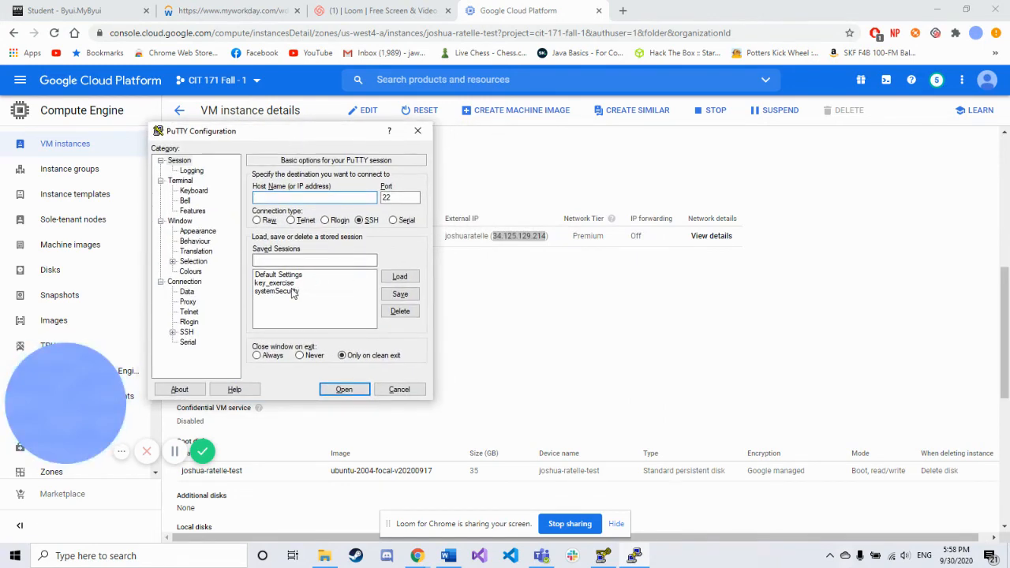
pyautogui.click(278, 284)
pyautogui.click(400, 310)
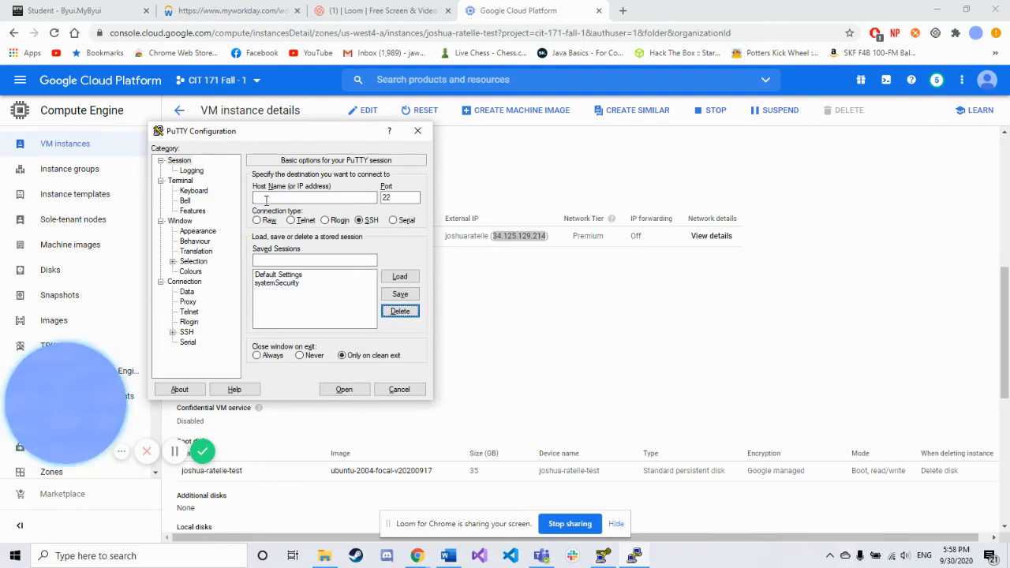
# - Set the host name to 34.125.129.214 and save the session as test-key
pyautogui.moveTo(474, 235)
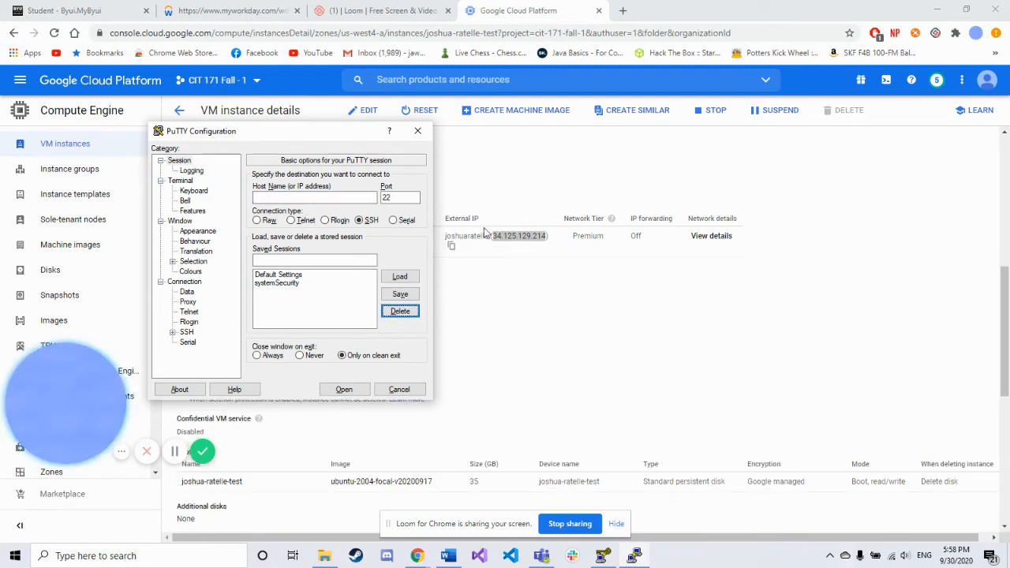
pyautogui.click(318, 198)
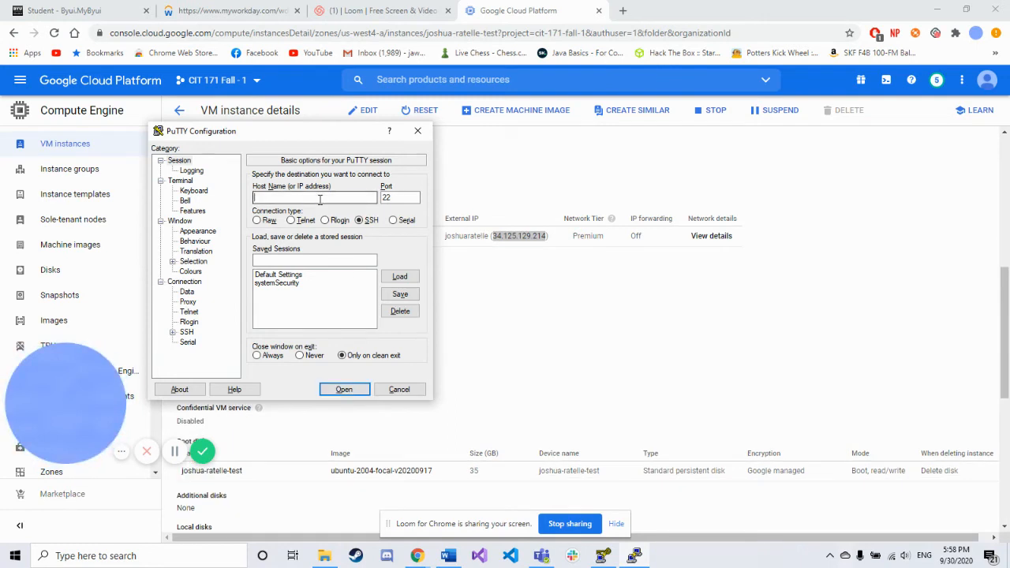
pyautogui.hotkey('ctrl', 'v')
pyautogui.click(315, 260)
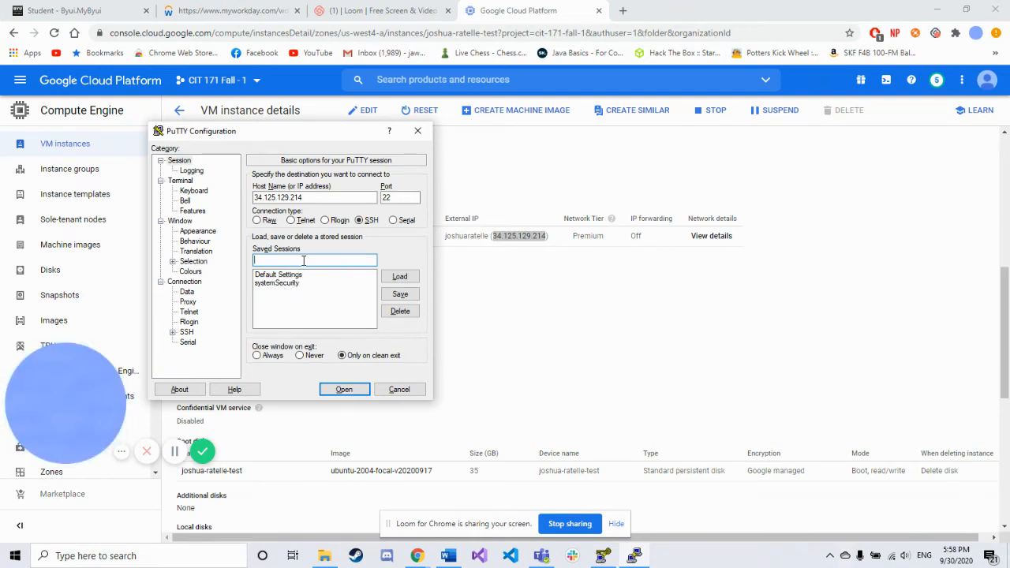
pyautogui.write('test-key')
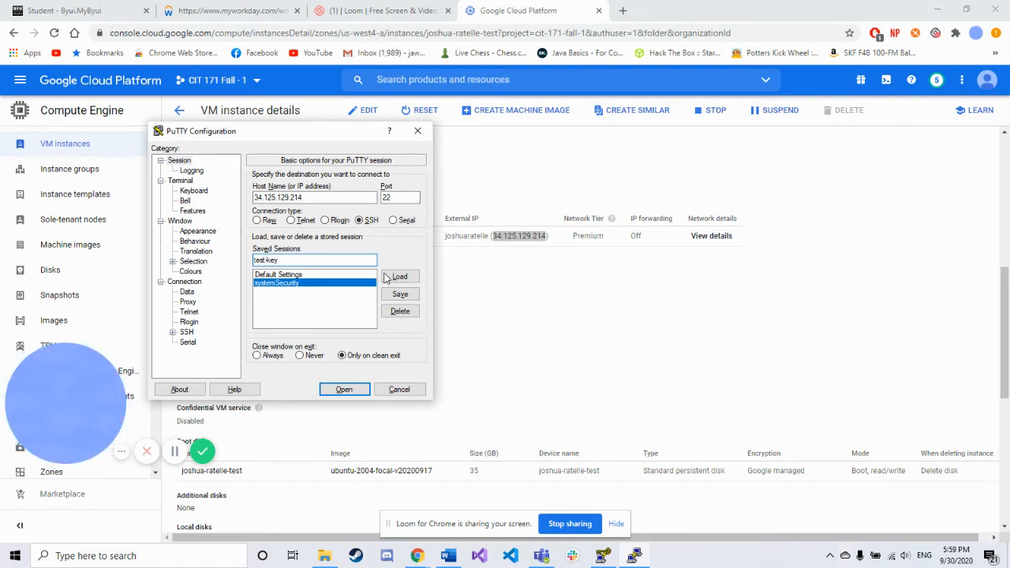
pyautogui.click(400, 294)
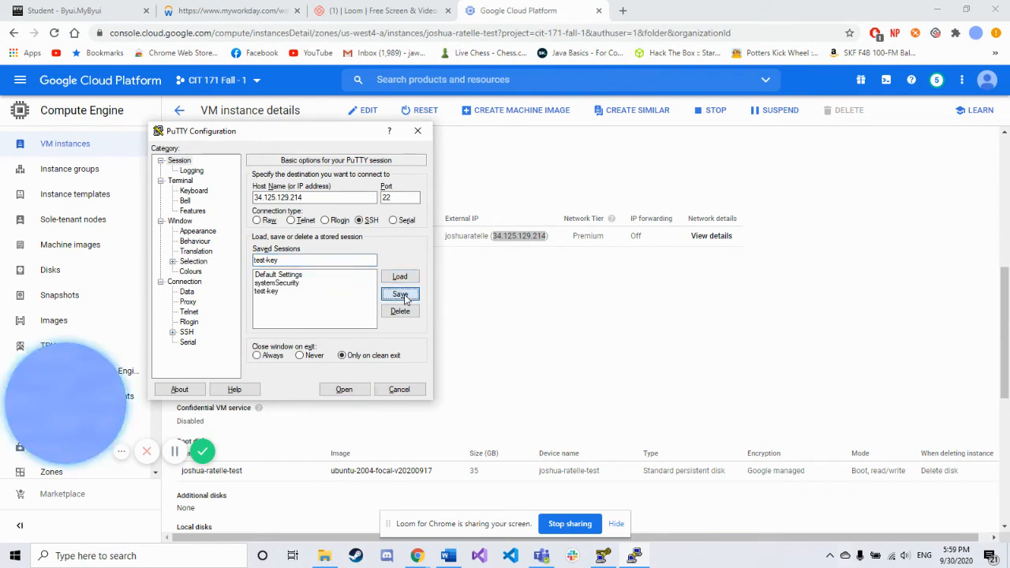
pyautogui.click(278, 292)
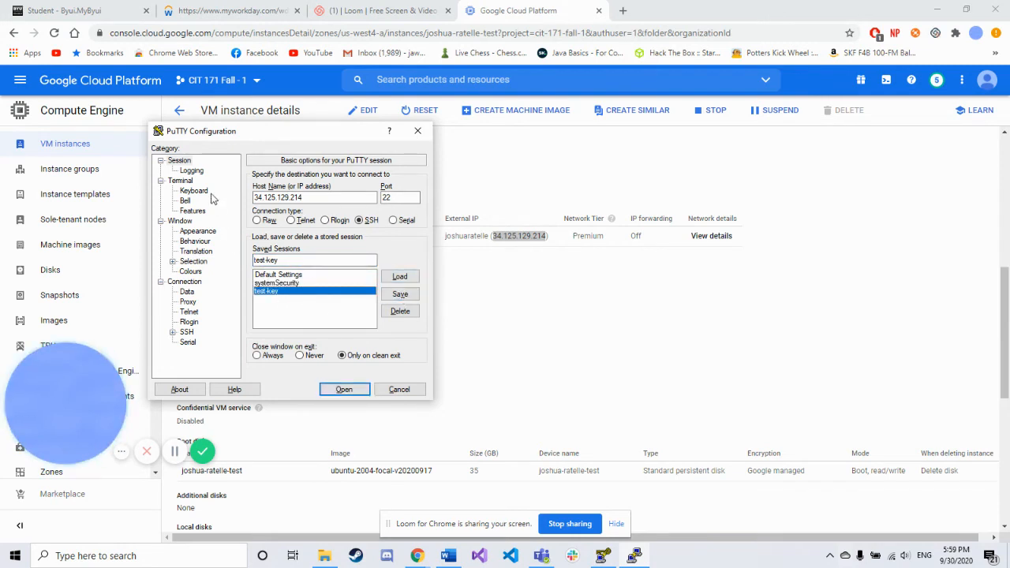
# - Set the PuTTY connection's auto-login username to the username listed with the instance's SSH key
pyautogui.click(187, 292)
pyautogui.click(359, 189)
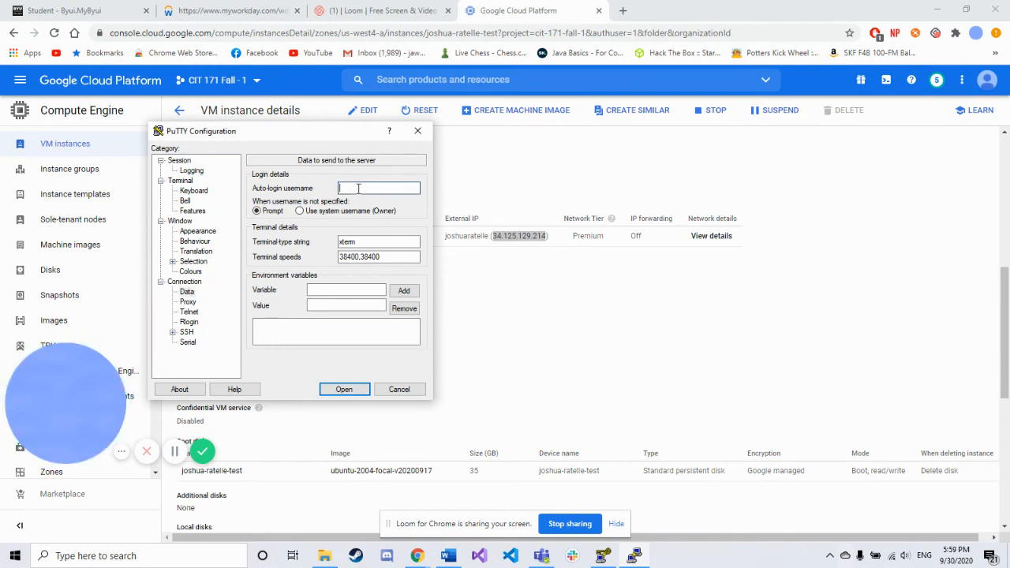
pyautogui.moveTo(298, 132); pyautogui.dragTo(792, 174)
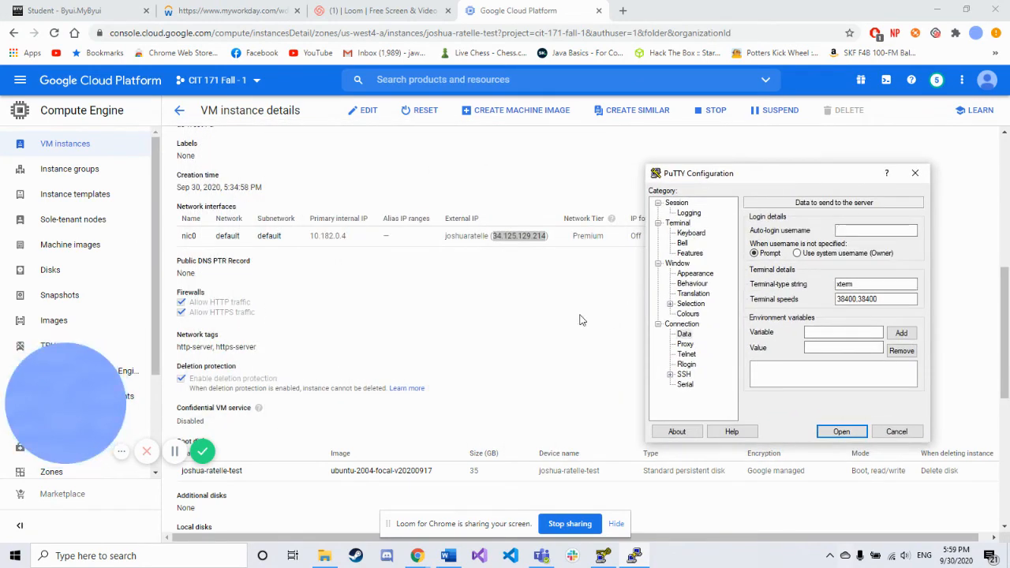
pyautogui.scroll(-1, 550, 316)
pyautogui.scroll(-5, 550, 312)
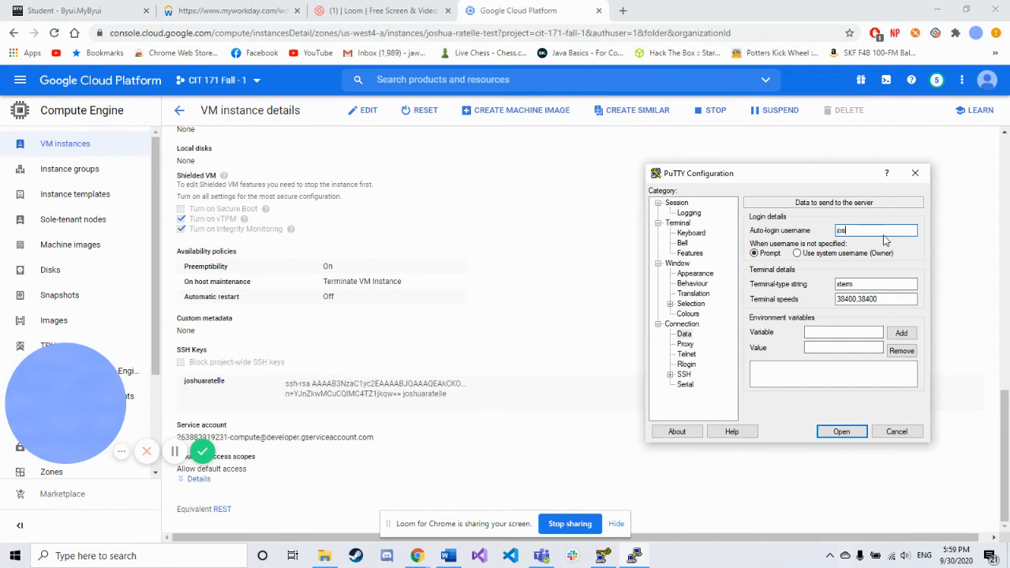
pyautogui.write('telle')
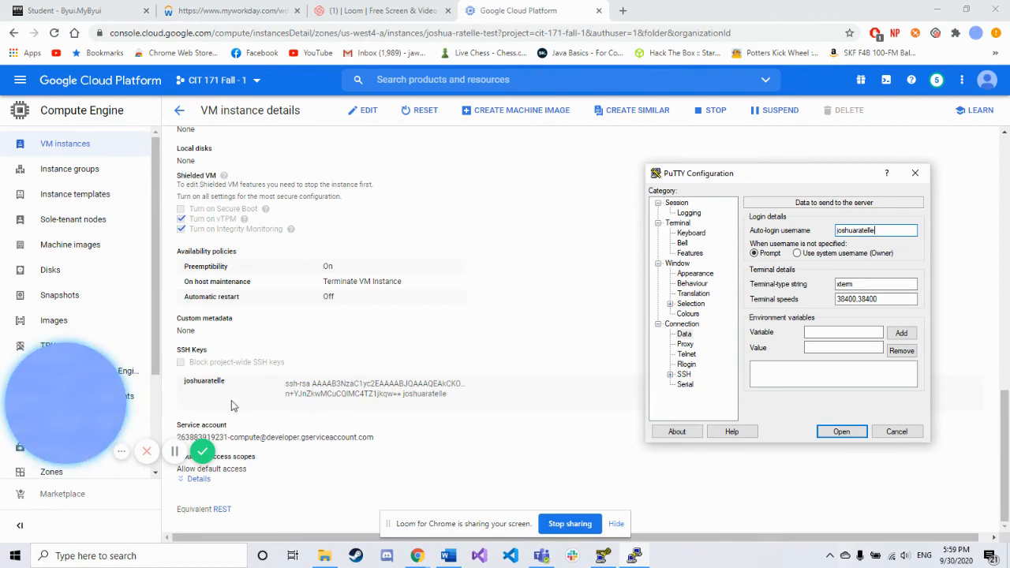
# - Set private_key.ppk from the KEY_EXERCISE folder on the Desktop as the private key file for SSH authentication
pyautogui.click(670, 375)
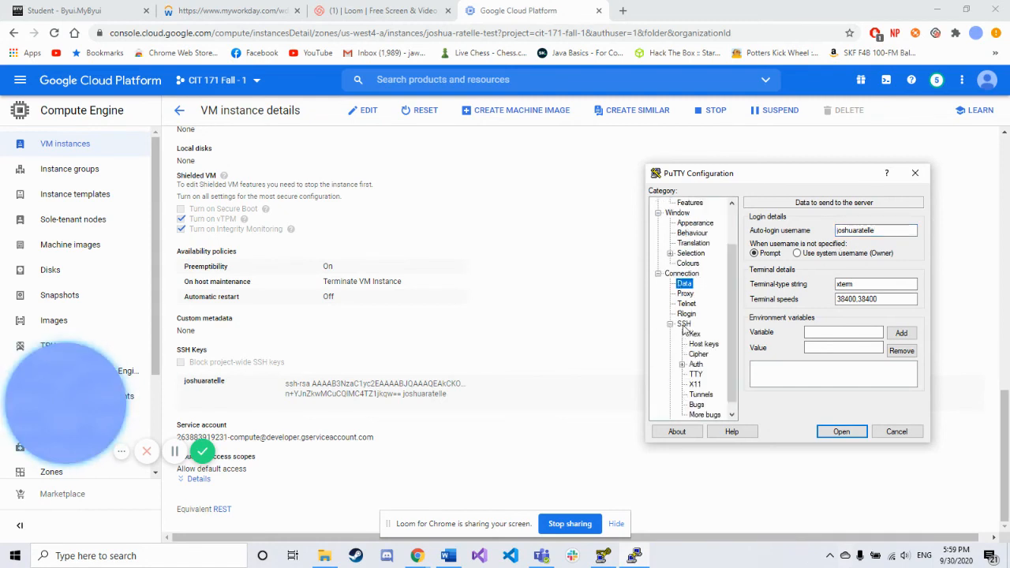
pyautogui.click(696, 364)
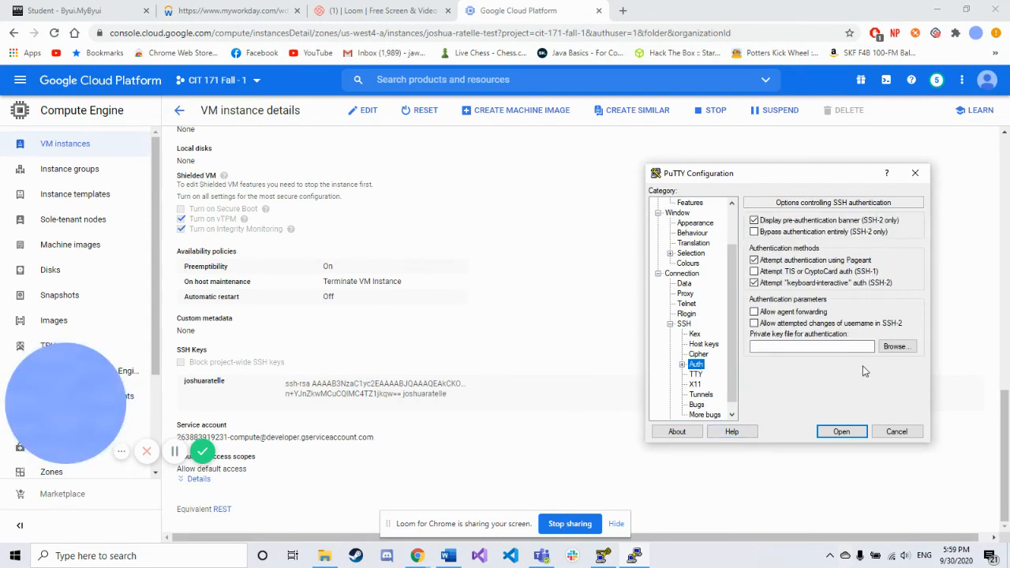
pyautogui.click(900, 352)
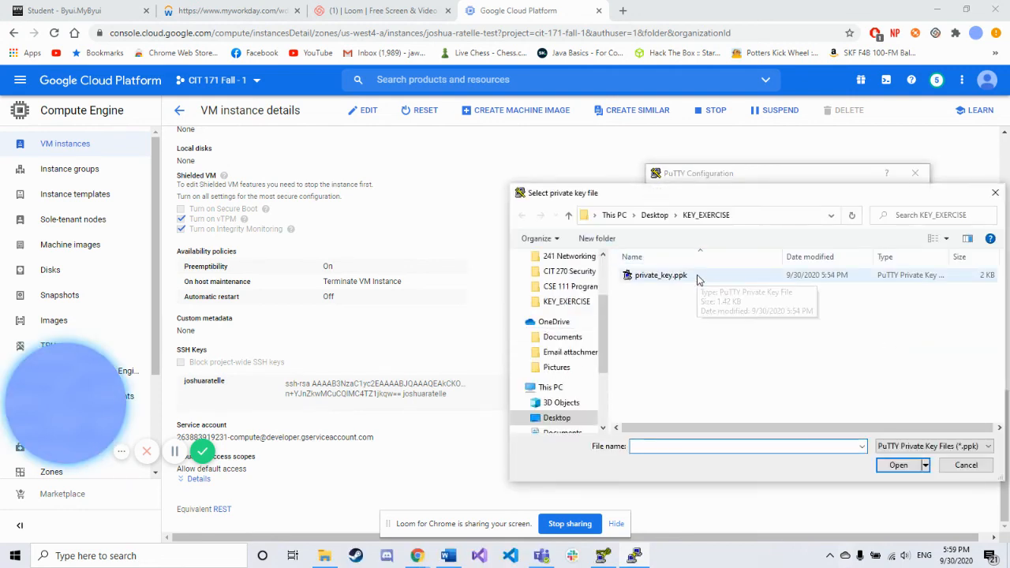
pyautogui.click(698, 276)
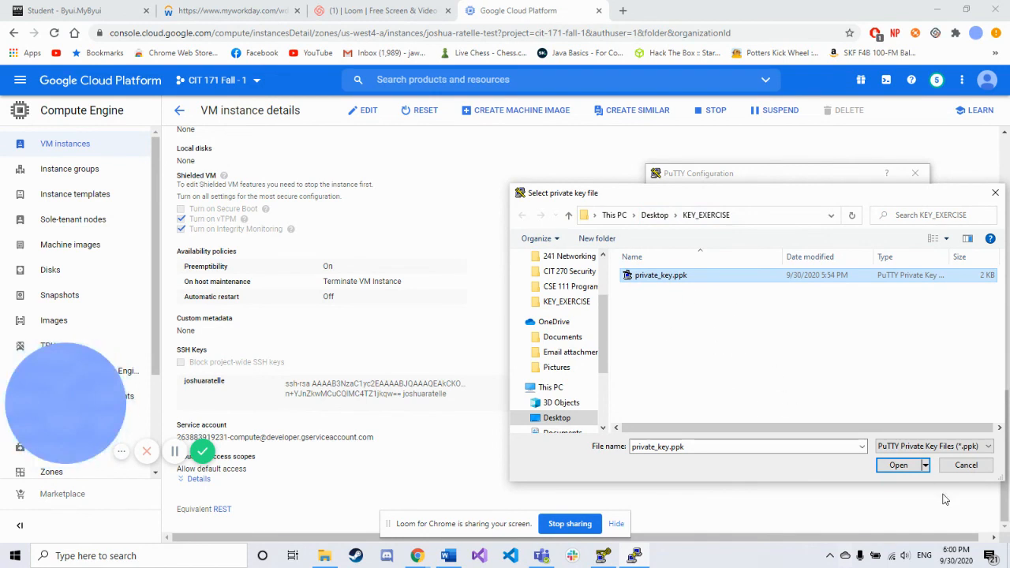
pyautogui.click(897, 465)
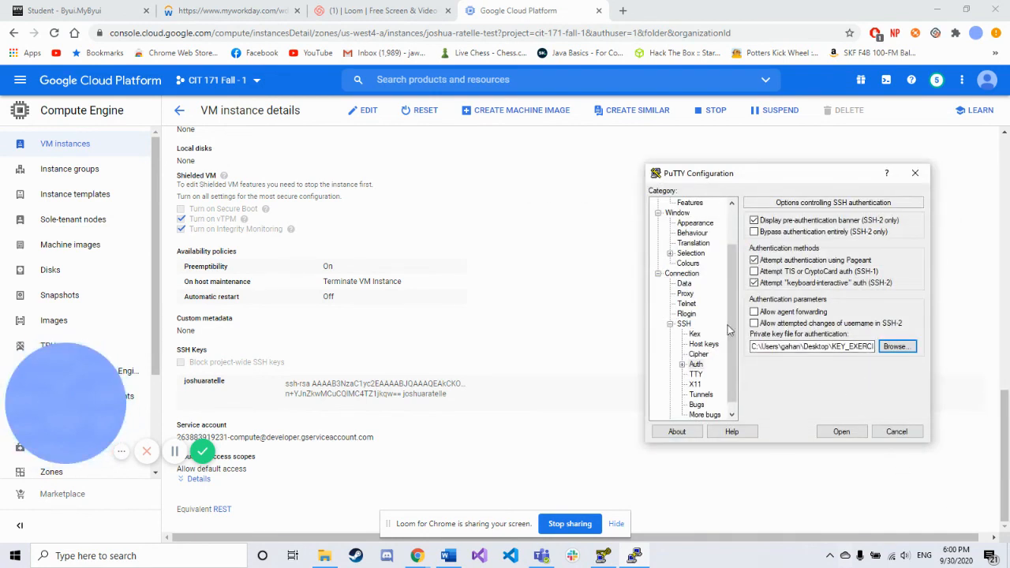
# - Return to the basic session options and save the updated configuration to the test-key session
pyautogui.moveTo(730, 337); pyautogui.dragTo(730, 303)
pyautogui.click(676, 203)
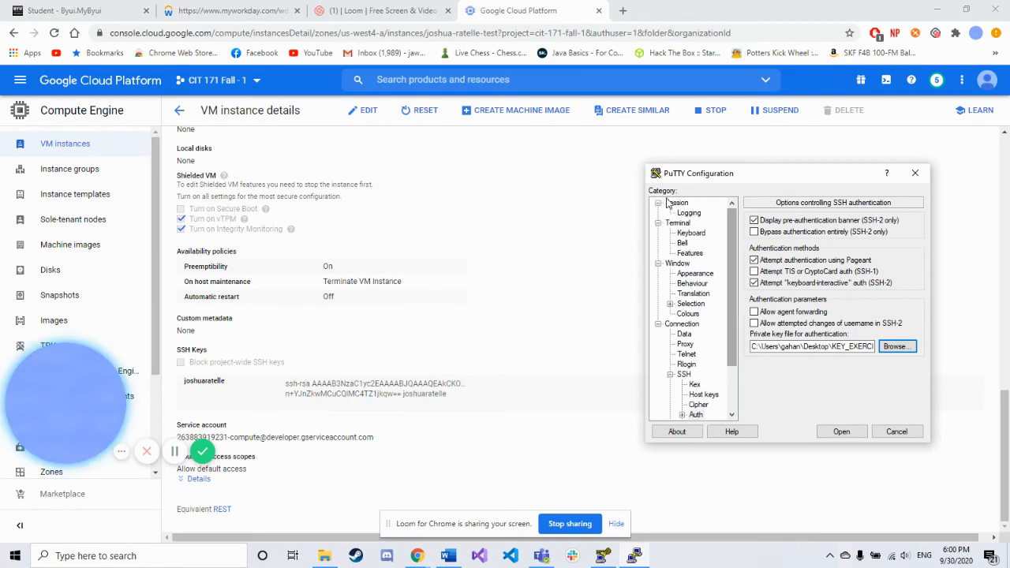
pyautogui.click(897, 336)
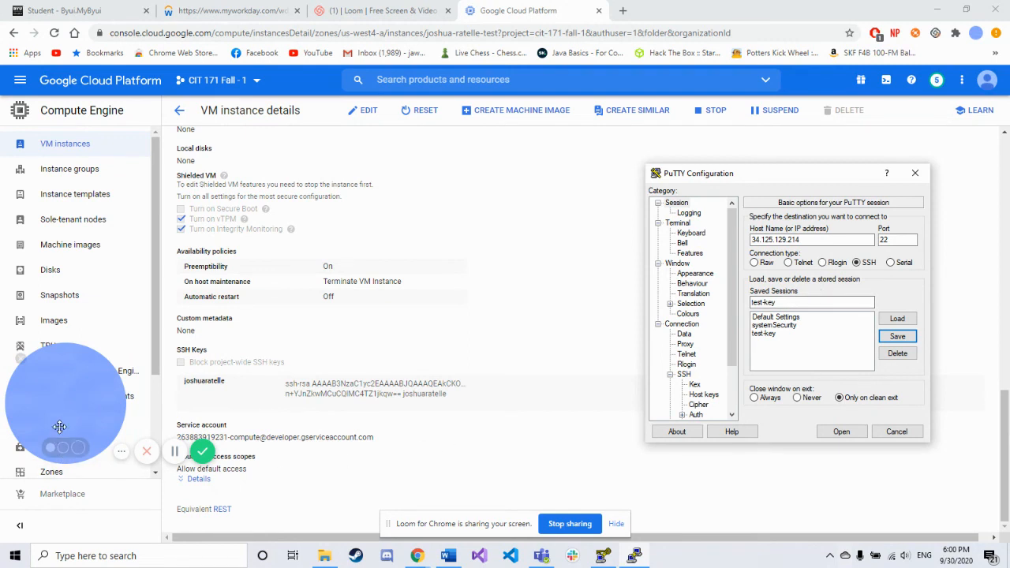
pyautogui.moveTo(54, 426); pyautogui.dragTo(55, 477)
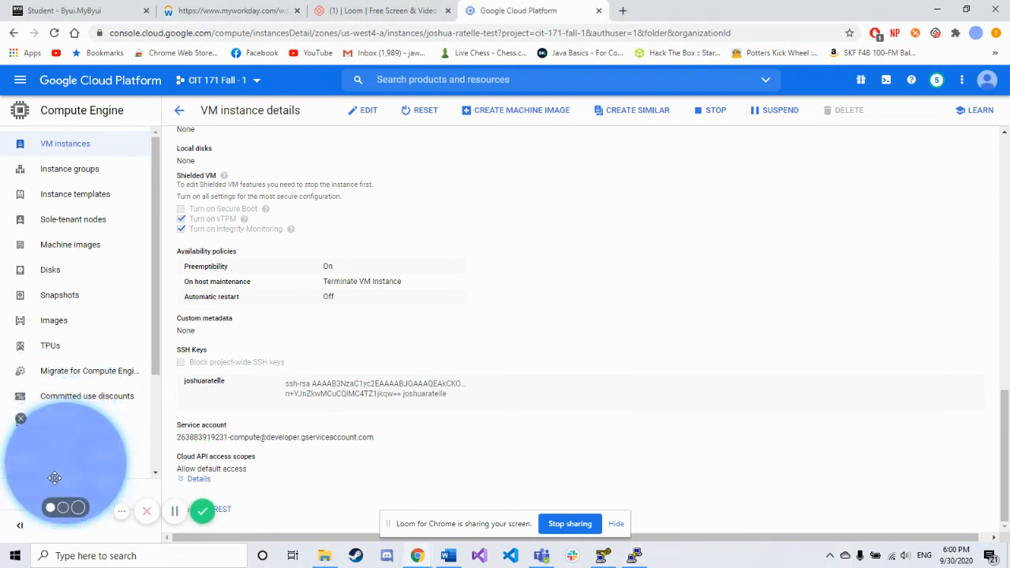
# - Bring the PuTTY configuration back up, open the SSH connection to 34.125.129.214, and move the terminal window toward the middle of the screen
pyautogui.click(633, 556)
pyautogui.click(841, 431)
pyautogui.click(640, 558)
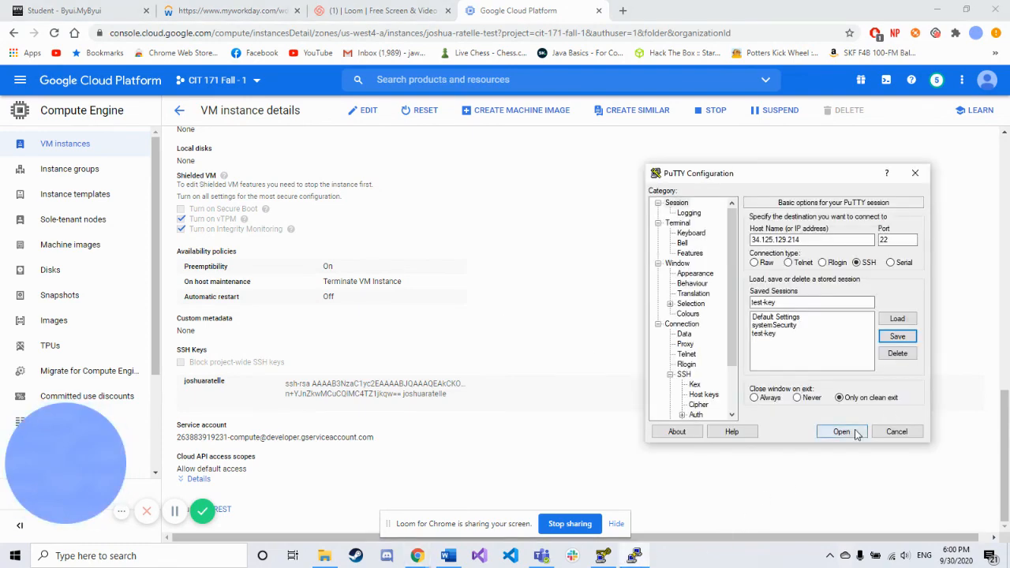
pyautogui.click(855, 433)
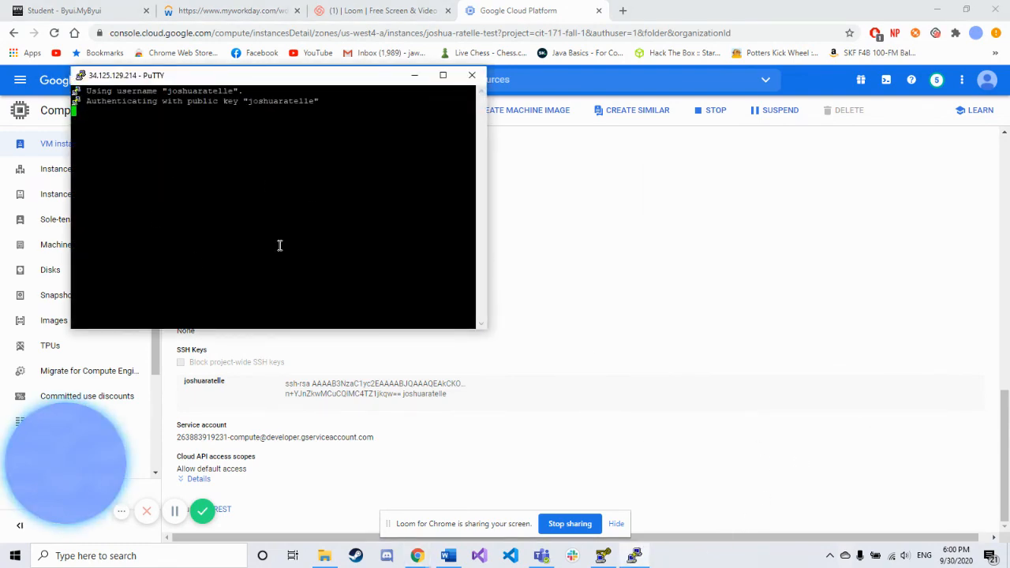
pyautogui.moveTo(218, 75); pyautogui.dragTo(543, 96)
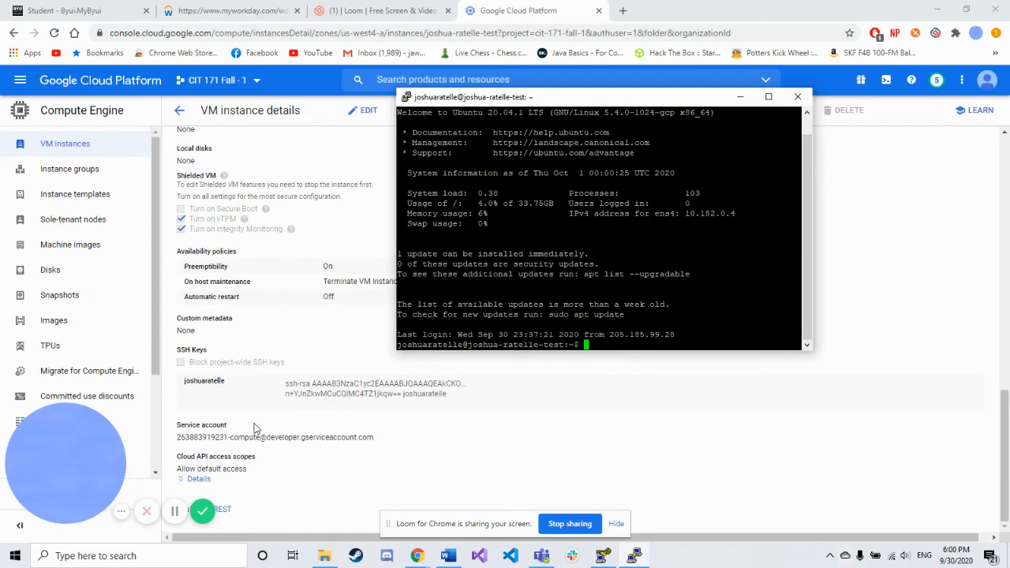